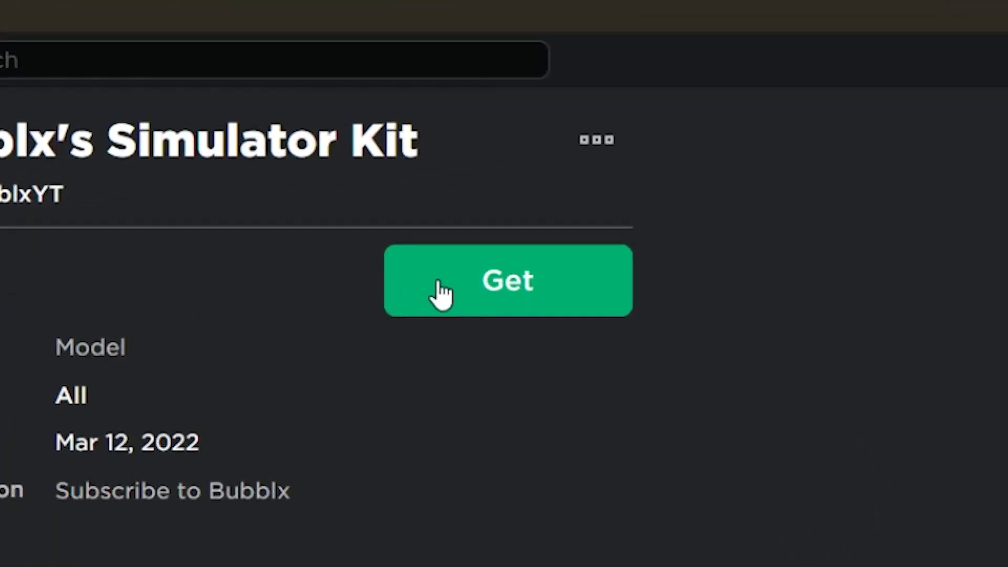
# Take a free copy of Bubblx's Simulator Kit model from the video's link.
pyautogui.click(587, 171)
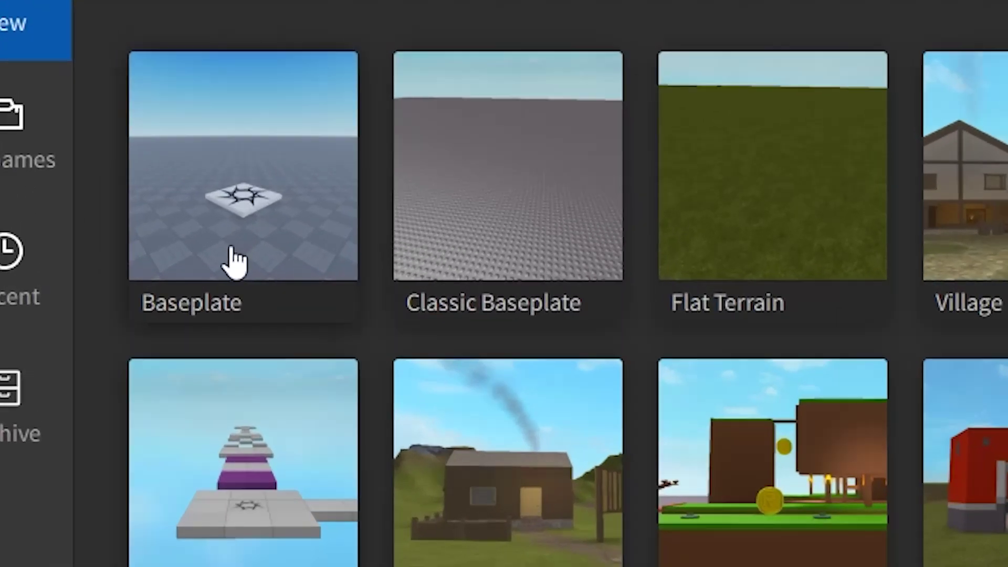
# Start a Baseplate place and insert Bubblx's Simulator Kit, dismissing the scripts warning.
pyautogui.click(105, 121)
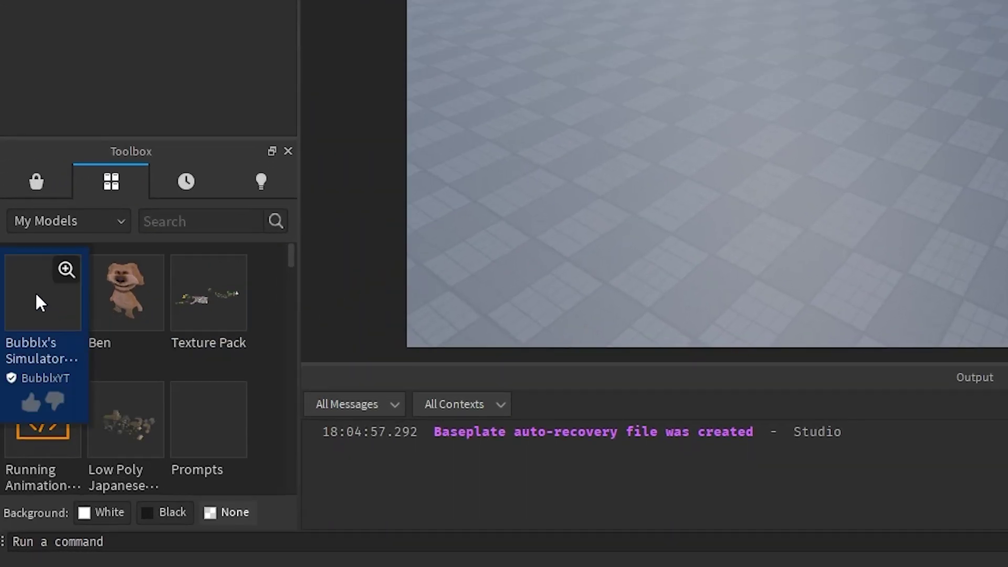
pyautogui.click(20, 417)
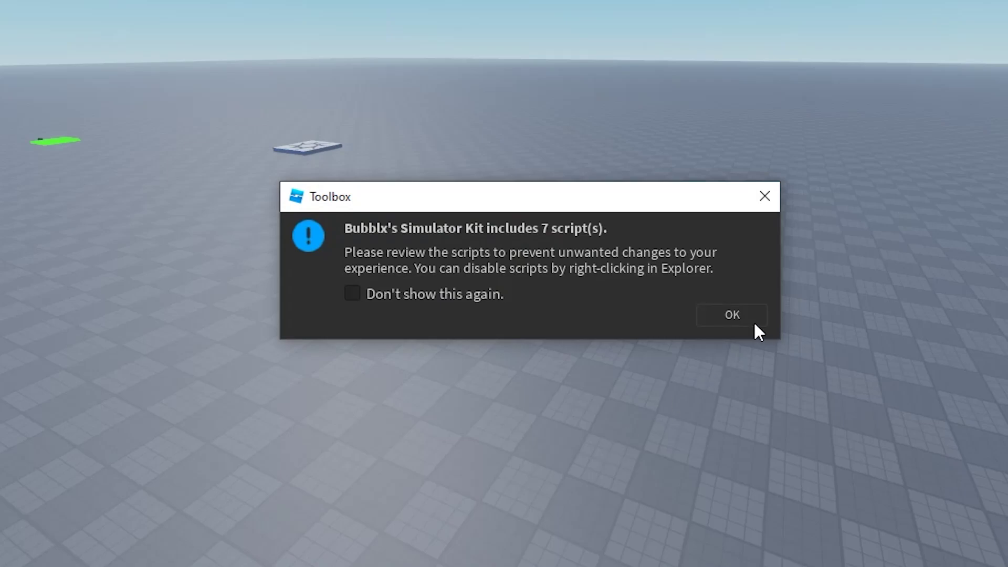
pyautogui.click(755, 323)
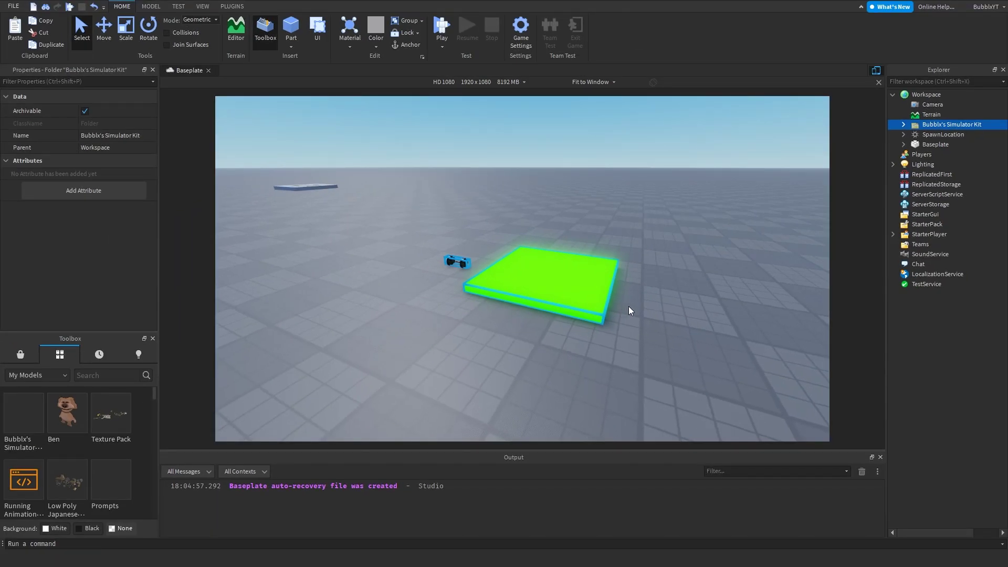
# Expand the kit in Explorer to show ReadMe, CoinTextLabel, OtherTextLabel, StarterPack and Workspace.
pyautogui.rightClick(628, 306)
pyautogui.moveTo(647, 336); pyautogui.dragTo(680, 388, button='right')
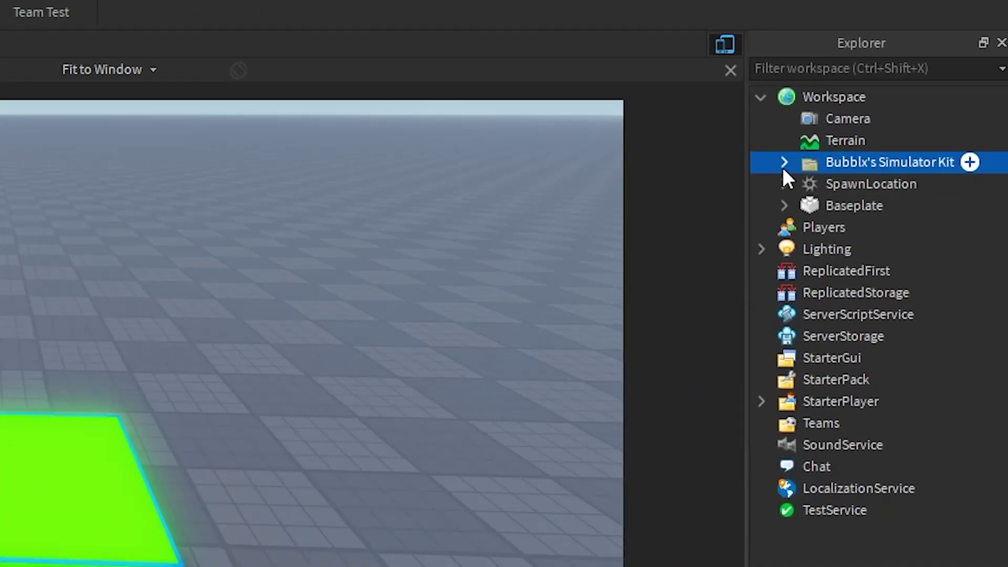
pyautogui.click(784, 163)
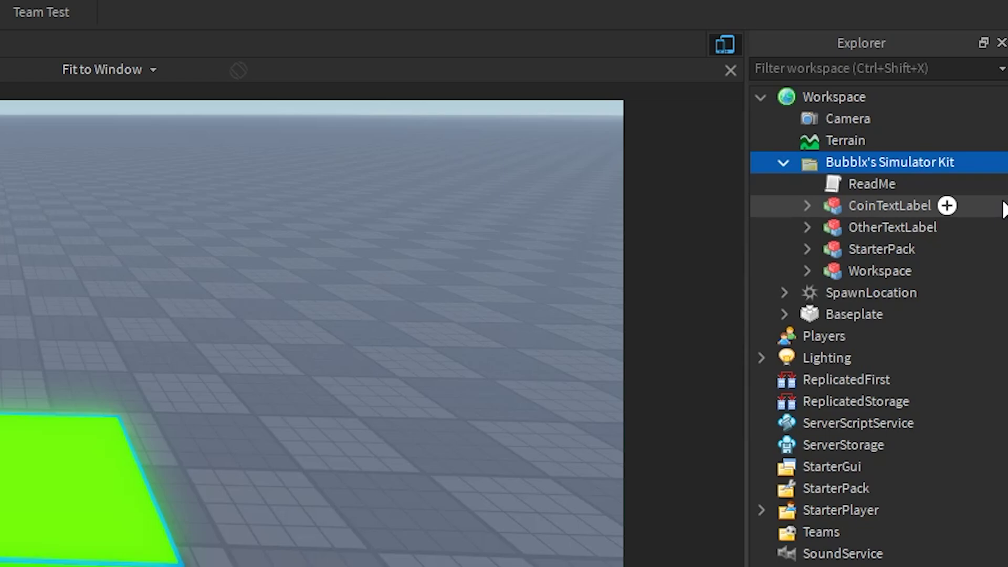
pyautogui.scroll(-3, 394, 475)
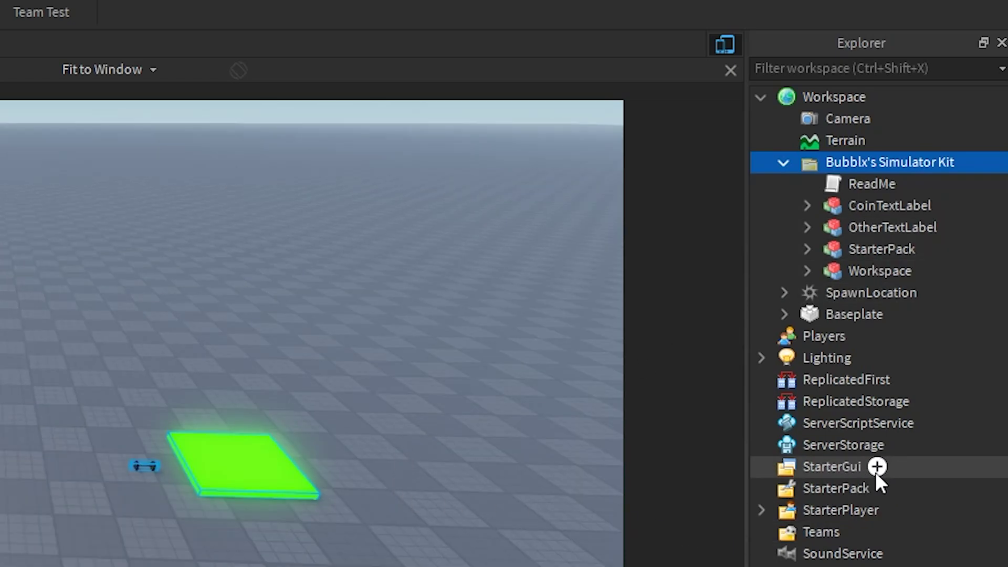
# Insert a ScreenGui under StarterGui with a TextLabel, then duplicate the label.
pyautogui.click(875, 466)
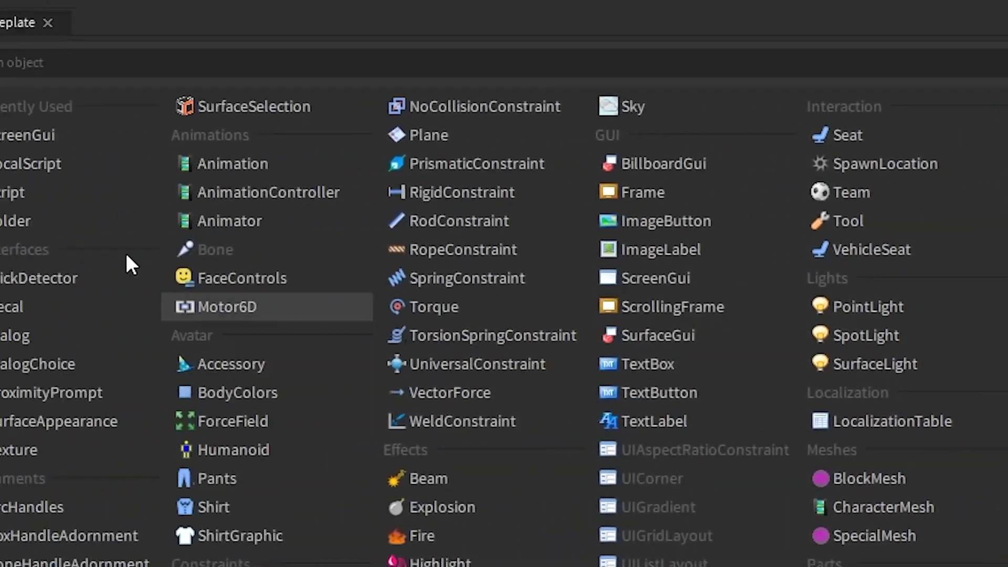
pyautogui.click(22, 130)
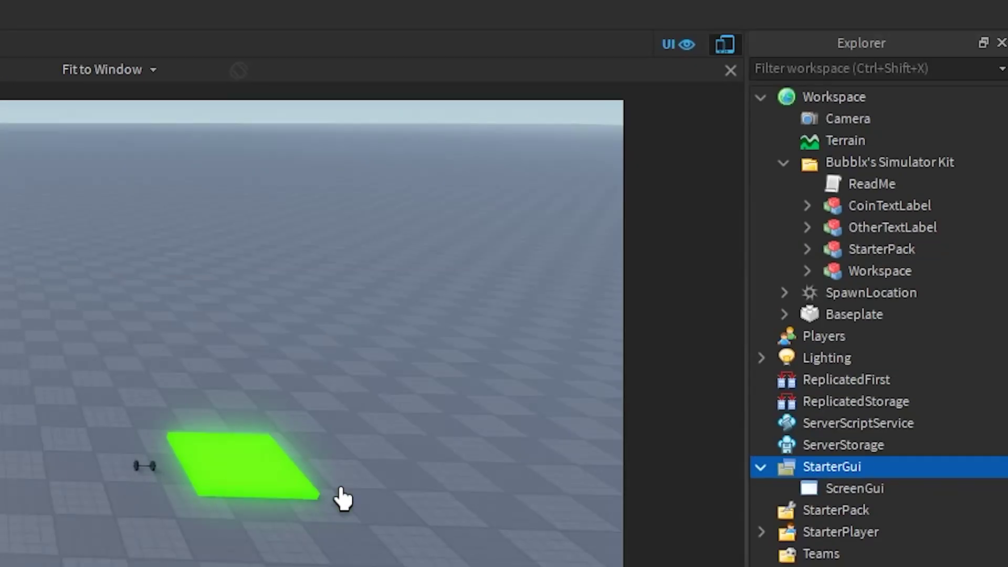
pyautogui.click(845, 491)
pyautogui.click(900, 488)
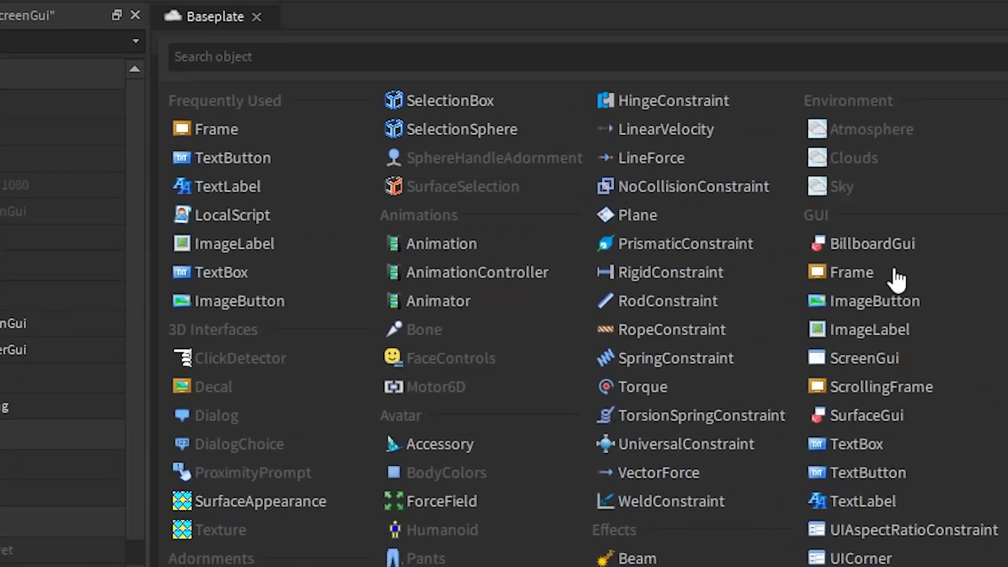
pyautogui.click(355, 180)
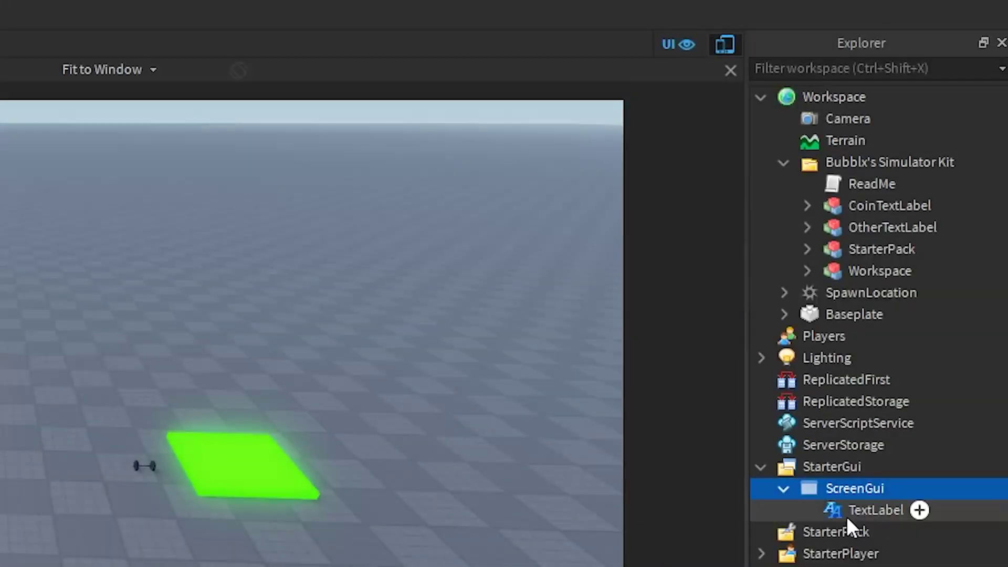
pyautogui.click(861, 511)
pyautogui.hotkey('ctrl', 'd')
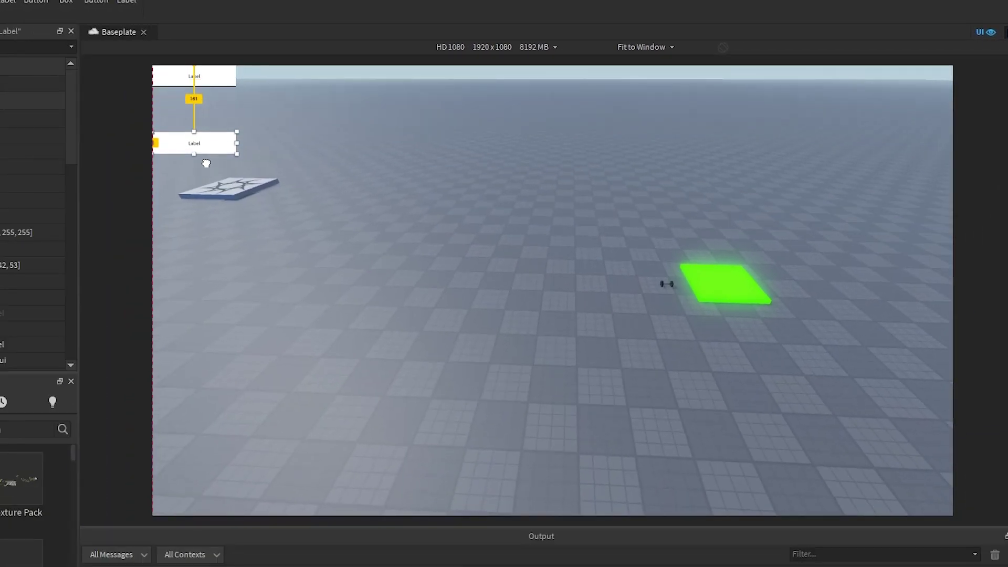
# Stack the two labels at the left edge and turn on TextScaled for both.
pyautogui.moveTo(212, 149); pyautogui.dragTo(216, 342)
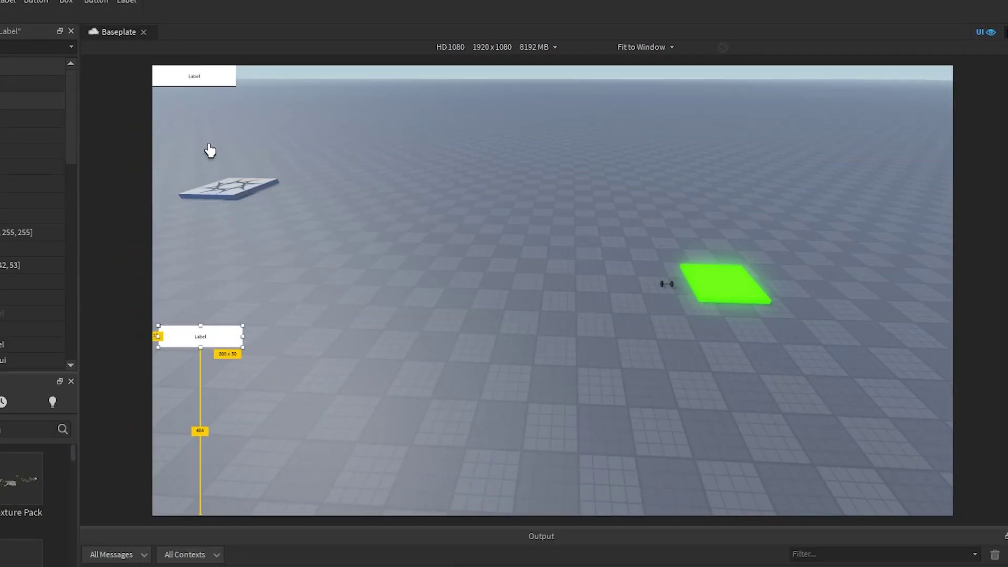
pyautogui.moveTo(195, 80); pyautogui.dragTo(203, 309)
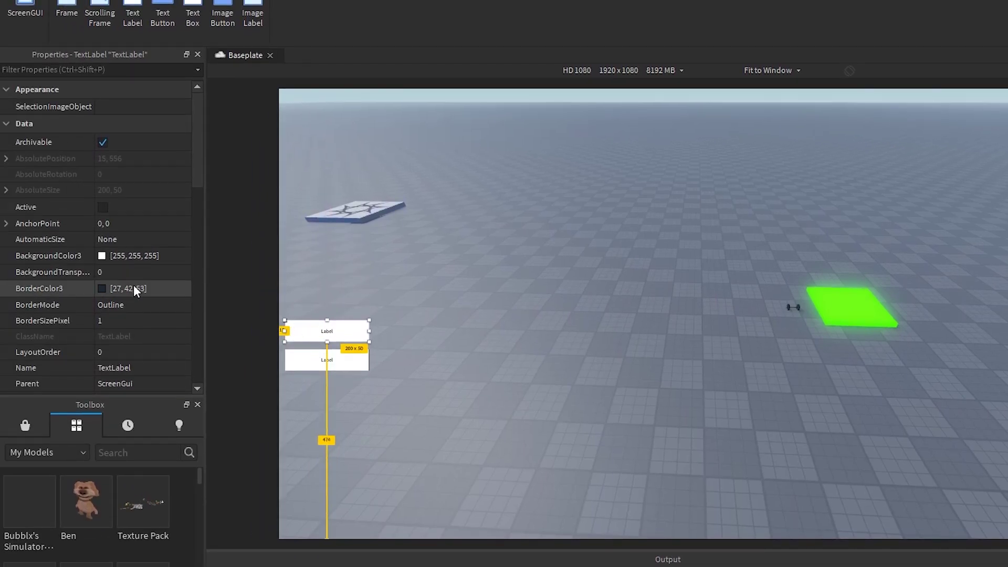
pyautogui.scroll(-4, 7, 261)
pyautogui.scroll(-10, 122, 336)
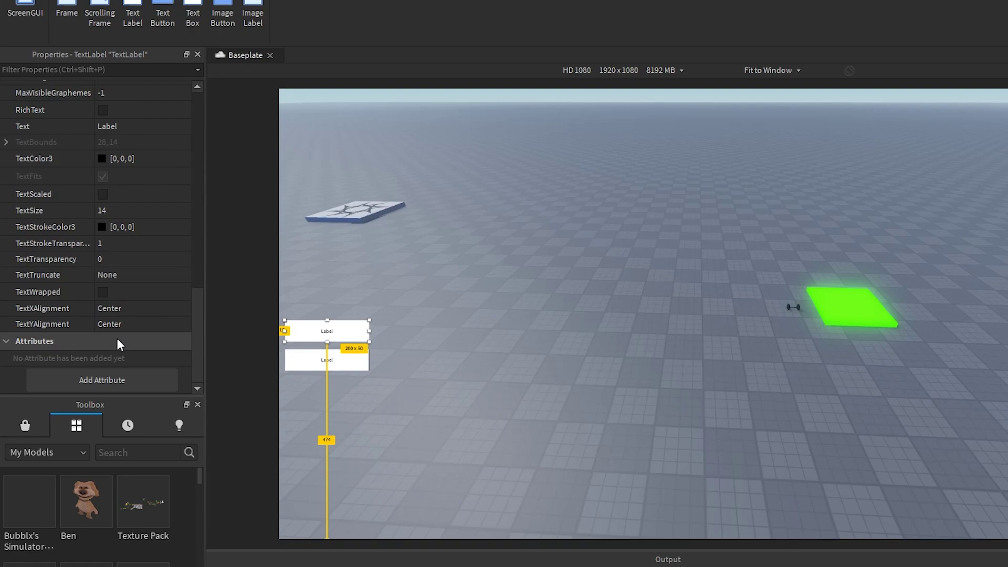
pyautogui.click(102, 194)
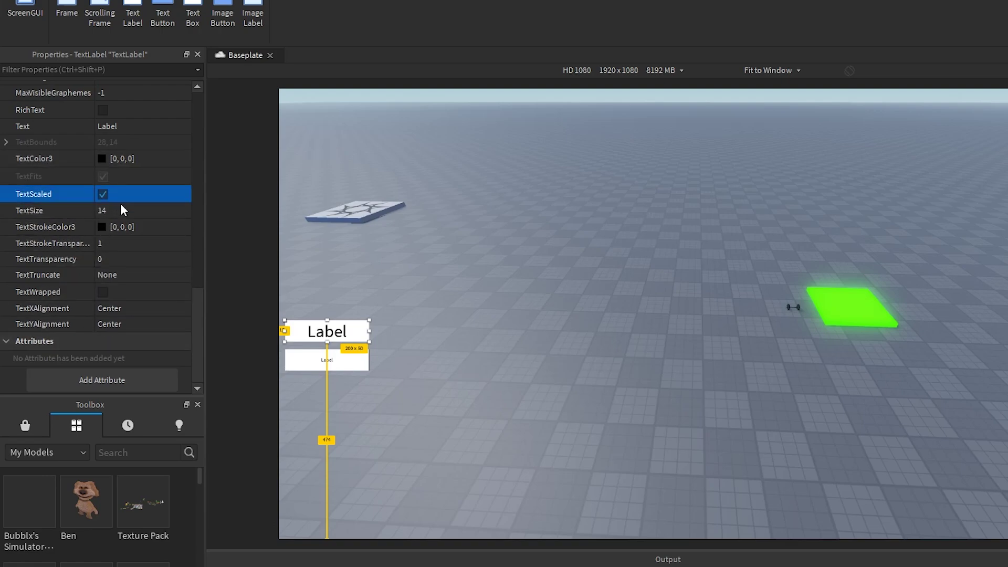
pyautogui.click(326, 369)
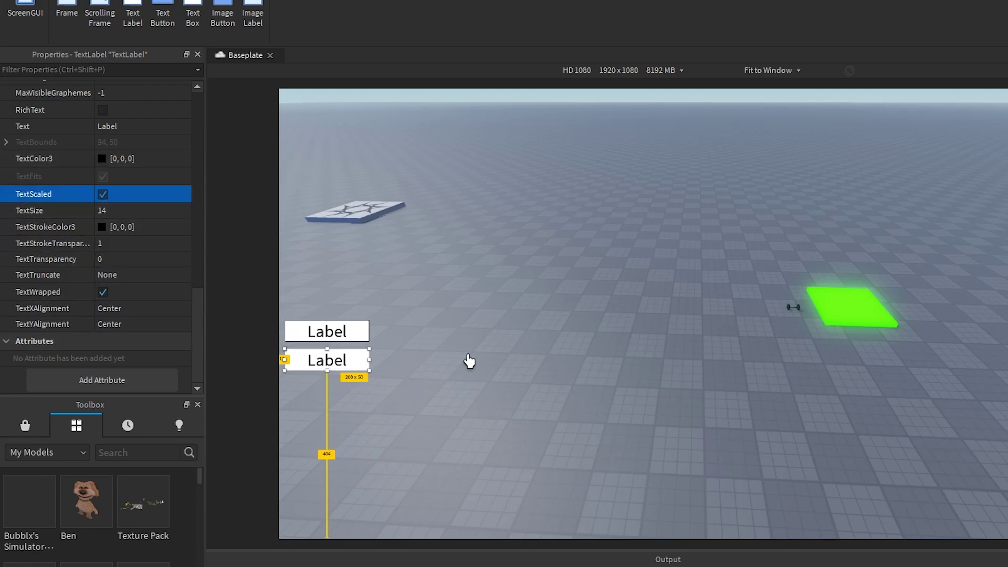
pyautogui.click(504, 364)
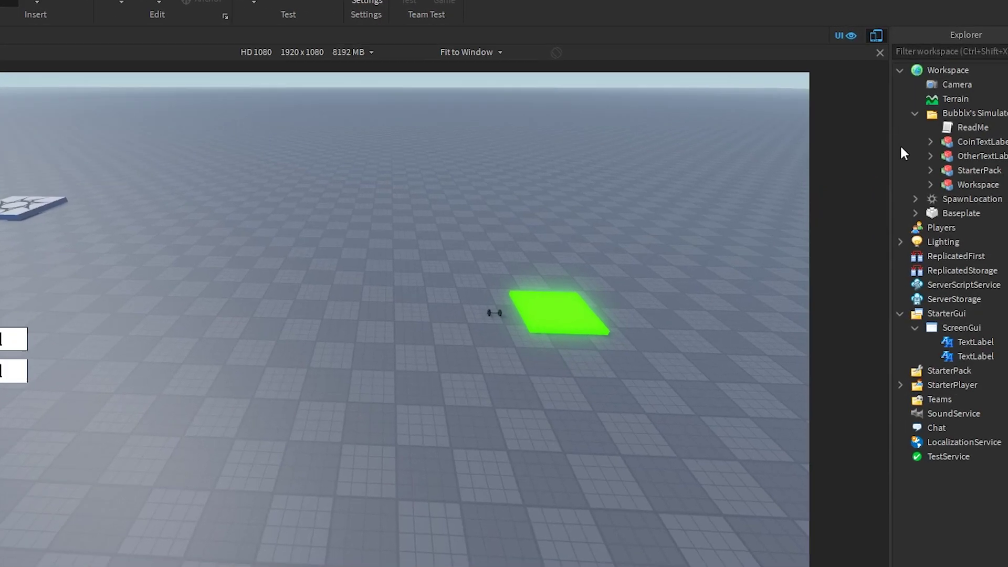
# Drag CoinUpdater into the first TextLabel and NormalUpdater into the second.
pyautogui.click(872, 146)
pyautogui.moveTo(915, 160); pyautogui.dragTo(933, 373)
pyautogui.click(873, 162)
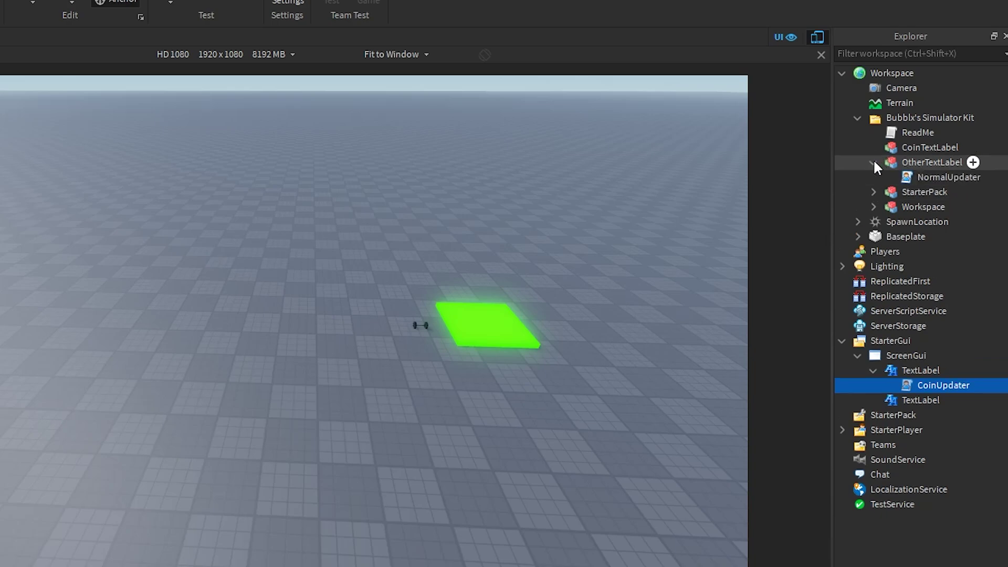
pyautogui.moveTo(945, 178); pyautogui.dragTo(938, 405)
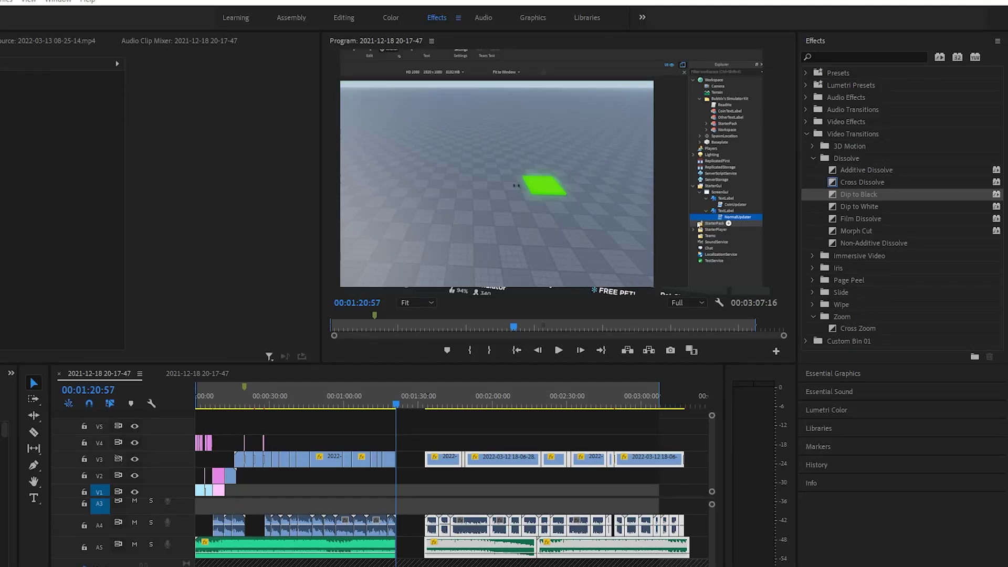
# Enable Studio Access to API Services in Game Settings' Security page and save.
pyautogui.hotkey('alt', 'Tab')
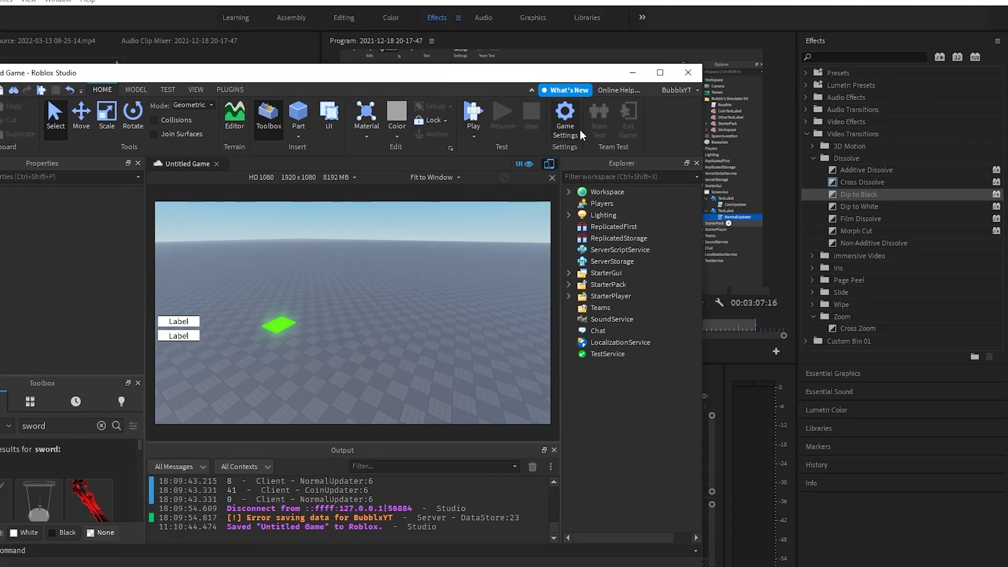
pyautogui.click(574, 124)
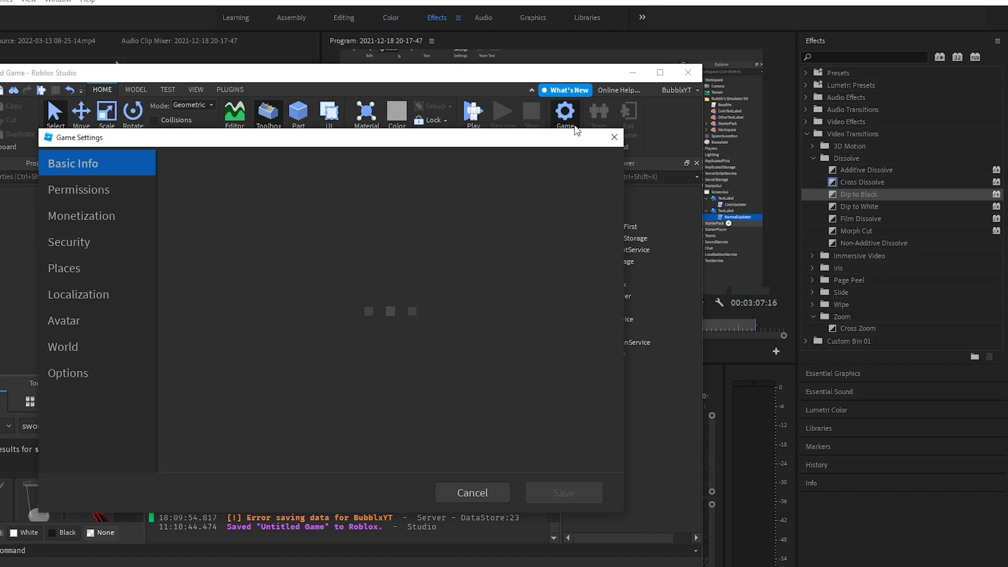
pyautogui.click(93, 195)
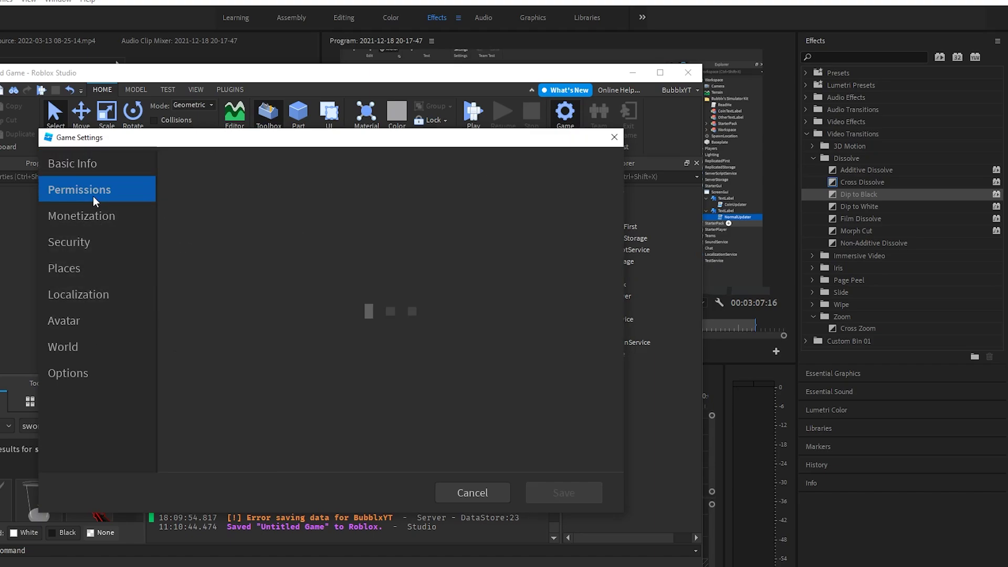
pyautogui.click(81, 241)
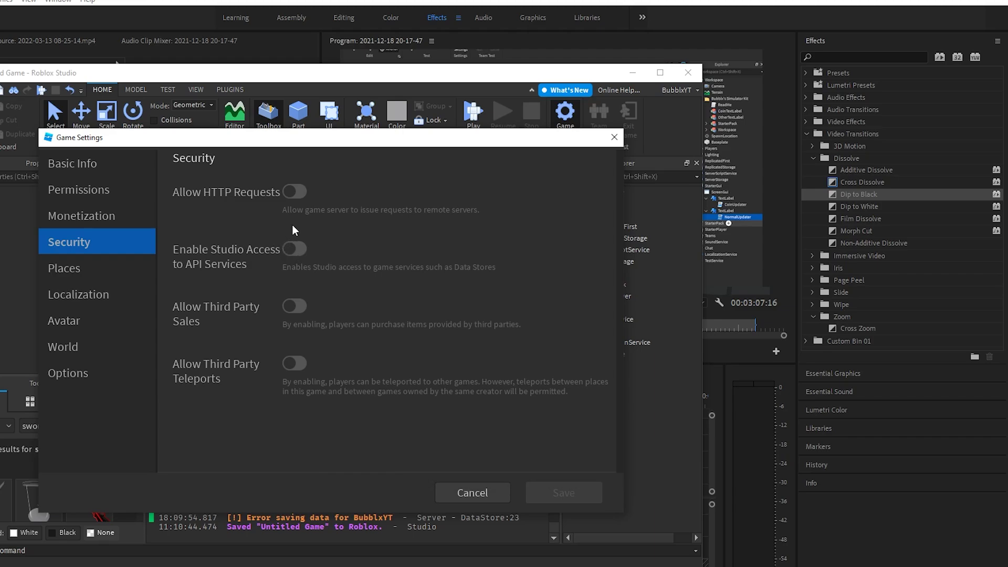
pyautogui.click(292, 251)
pyautogui.click(582, 493)
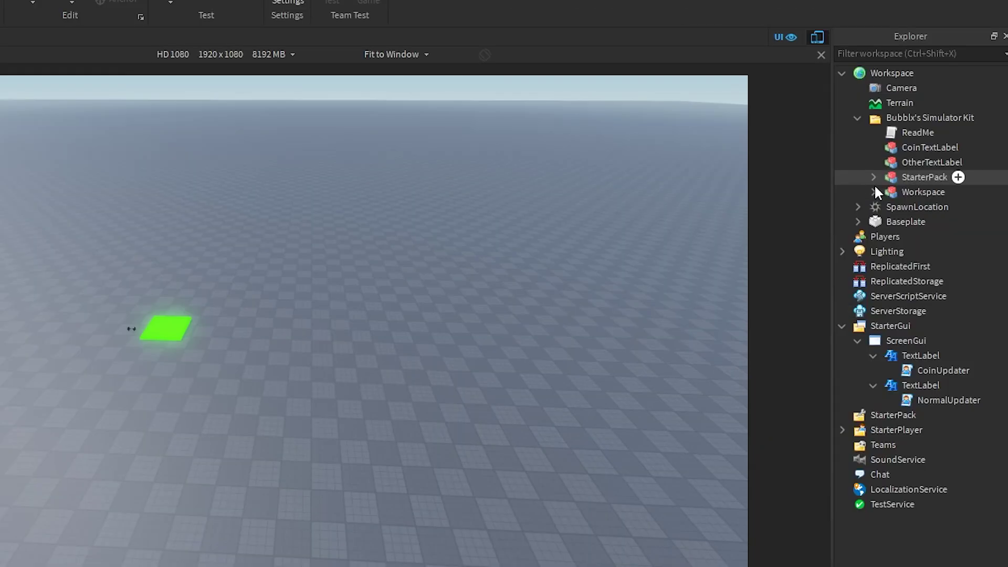
# Move the kit's Workspace model into Workspace and ungroup it with Ctrl+U.
pyautogui.moveTo(874, 183); pyautogui.dragTo(906, 74)
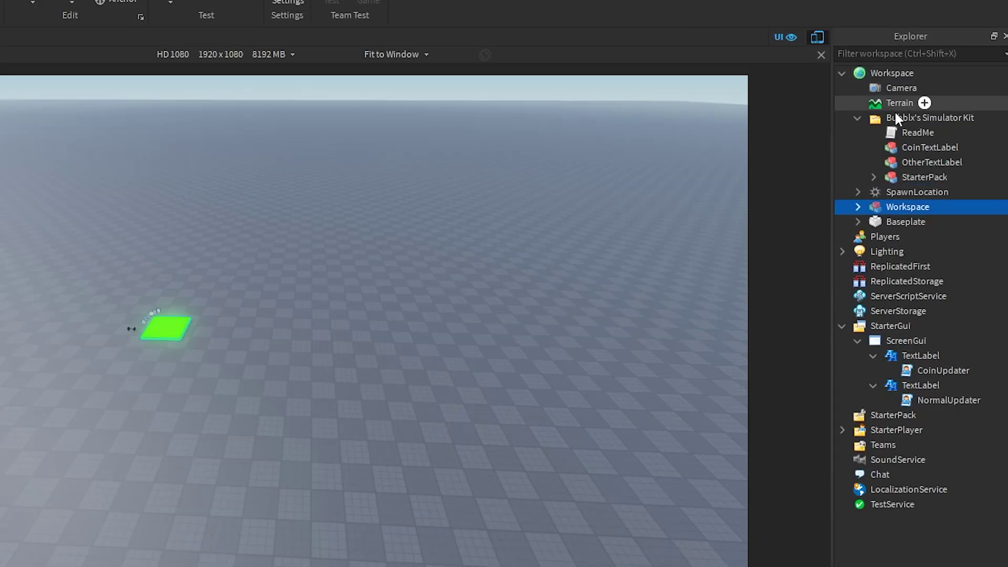
pyautogui.rightClick(896, 208)
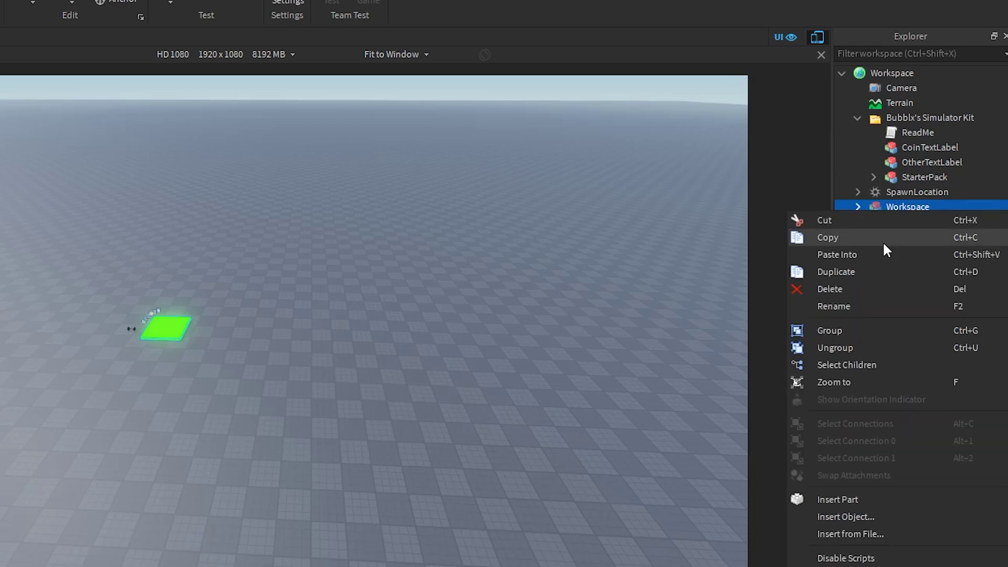
pyautogui.press('Escape')
pyautogui.hotkey('ctrl', 'u')
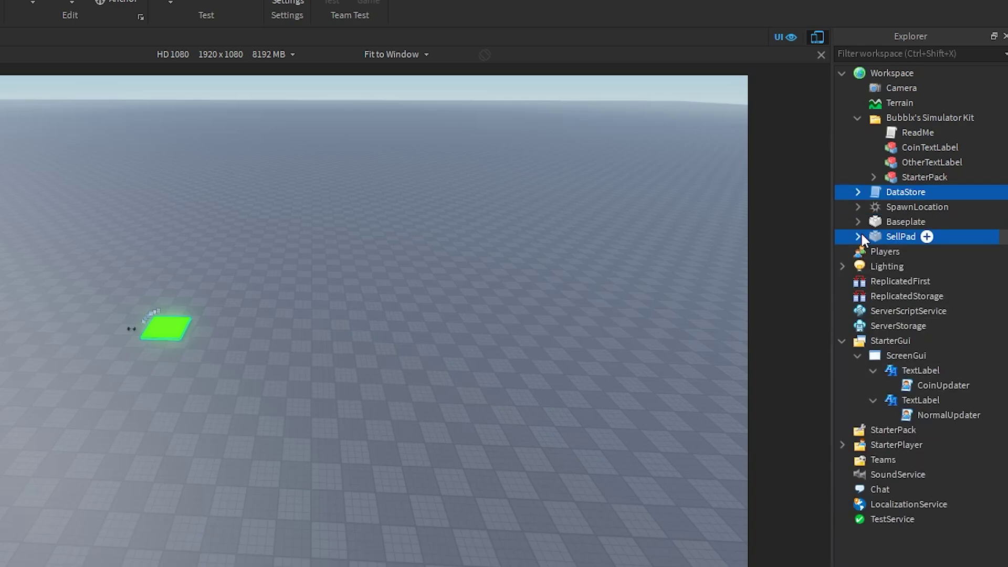
# Expand DataStore to show its CoinStat and NormalStat values.
pyautogui.click(897, 174)
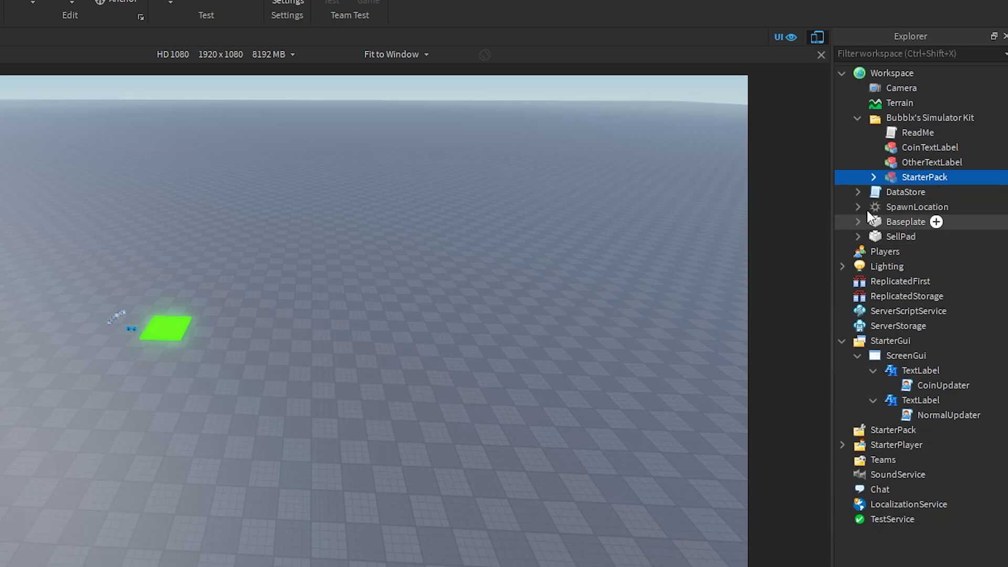
pyautogui.click(858, 192)
pyautogui.click(899, 206)
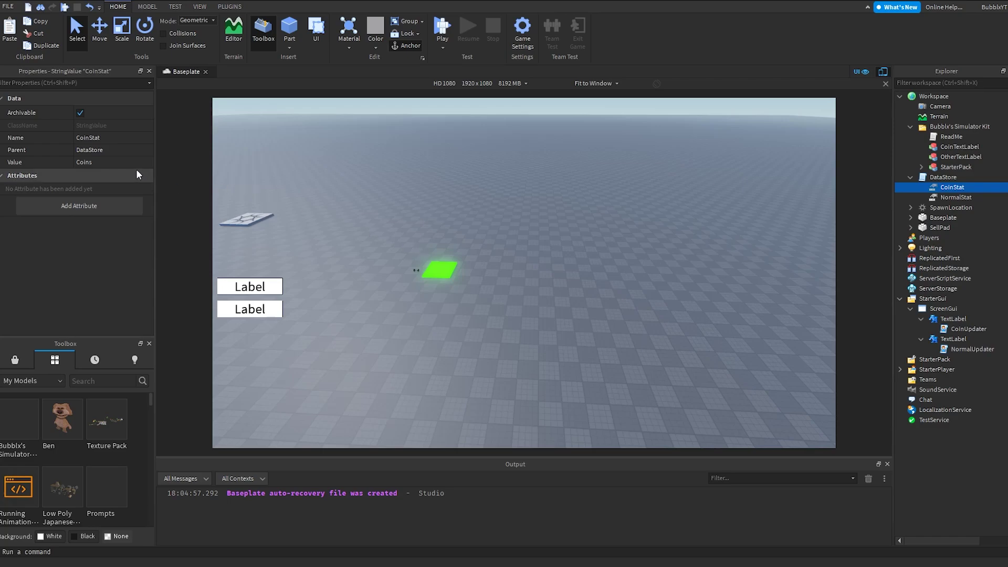
# Set CoinStat's Value to Coin.
pyautogui.click(131, 162)
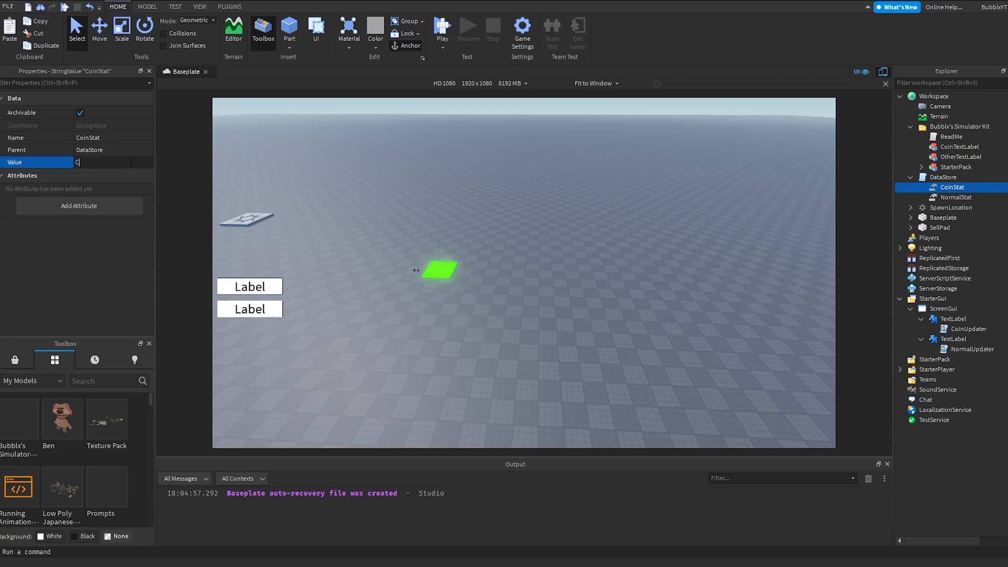
pyautogui.click(130, 162)
pyautogui.click(130, 161)
pyautogui.write('C')
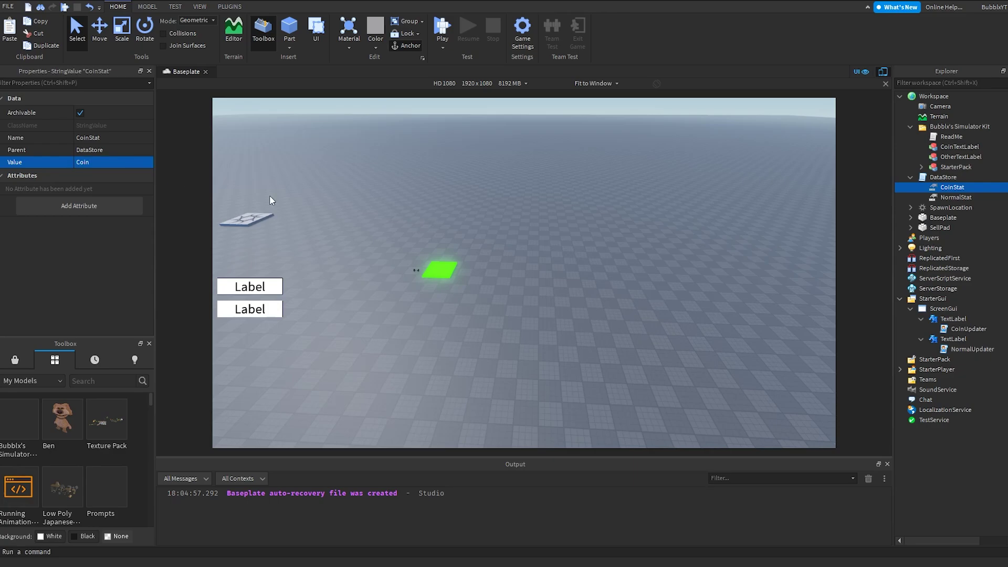
# Try 'Hits' and 'idk whatever' as NormalStat's Value, ending with Strength.
pyautogui.click(937, 197)
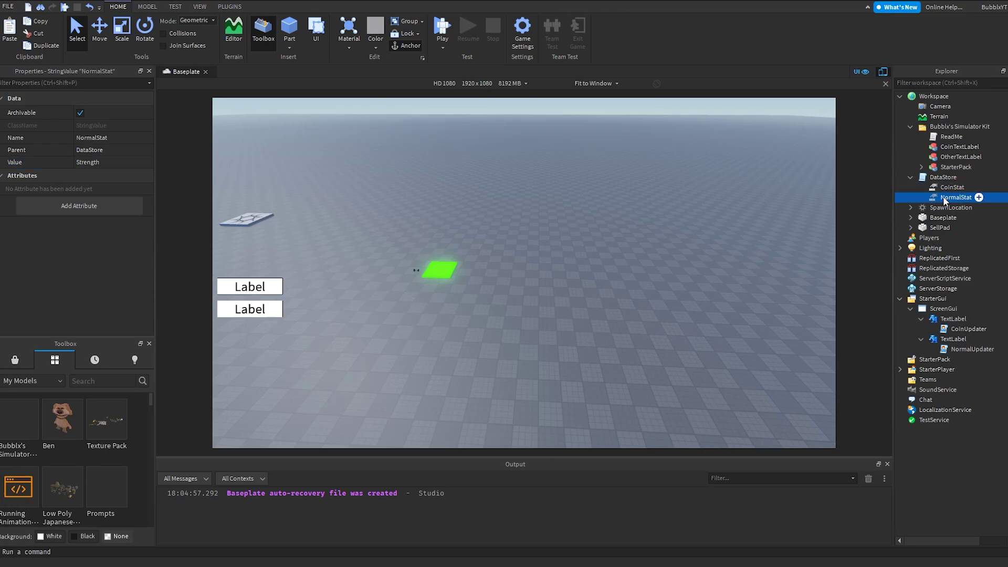
pyautogui.click(87, 162)
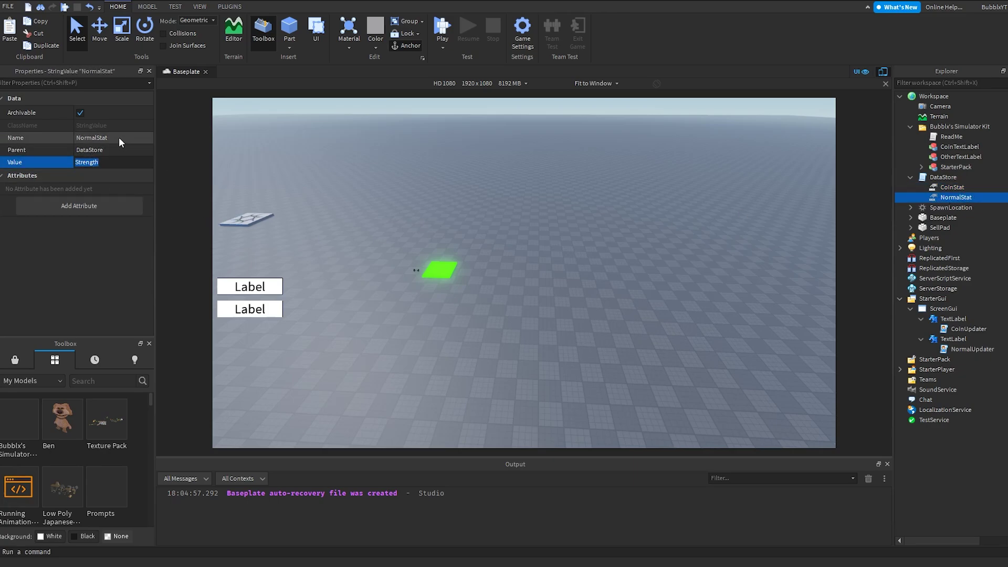
pyautogui.write('Hits')
pyautogui.press('Return')
pyautogui.click(96, 162)
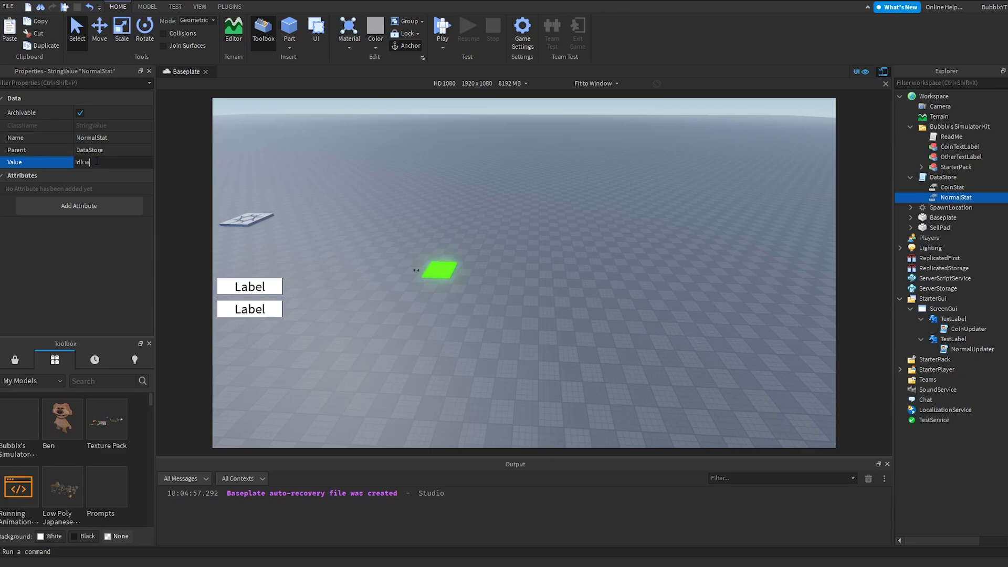
pyautogui.write('idk whatever')
pyautogui.press('Return')
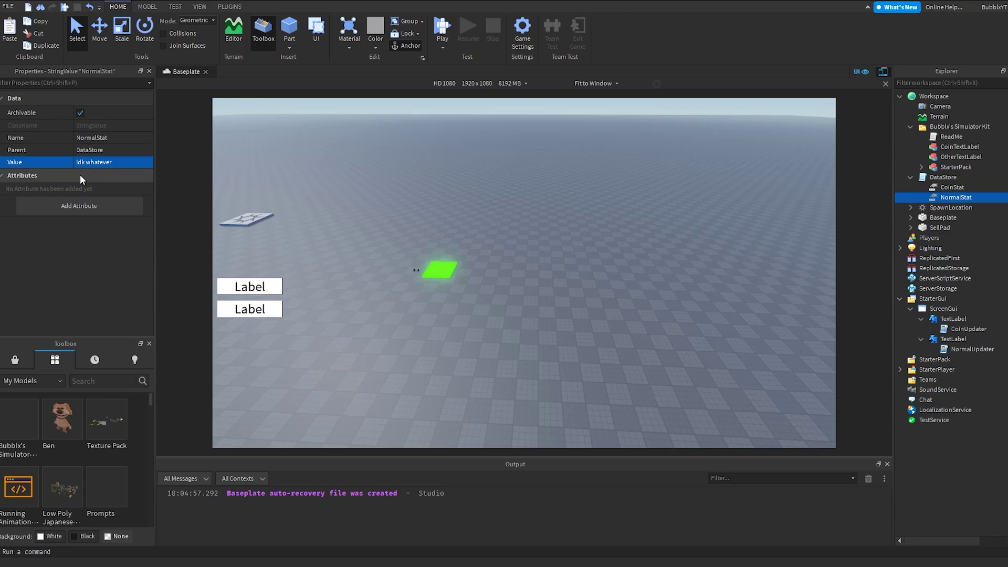
pyautogui.click(97, 162)
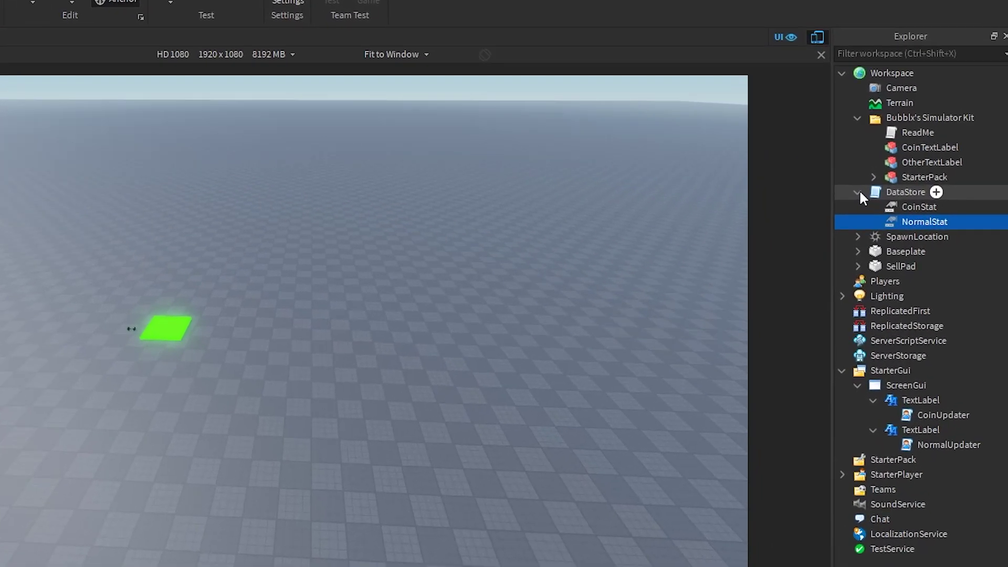
# Move the Weight tool into StarterPack and delete the simulator kit folder.
pyautogui.click(911, 177)
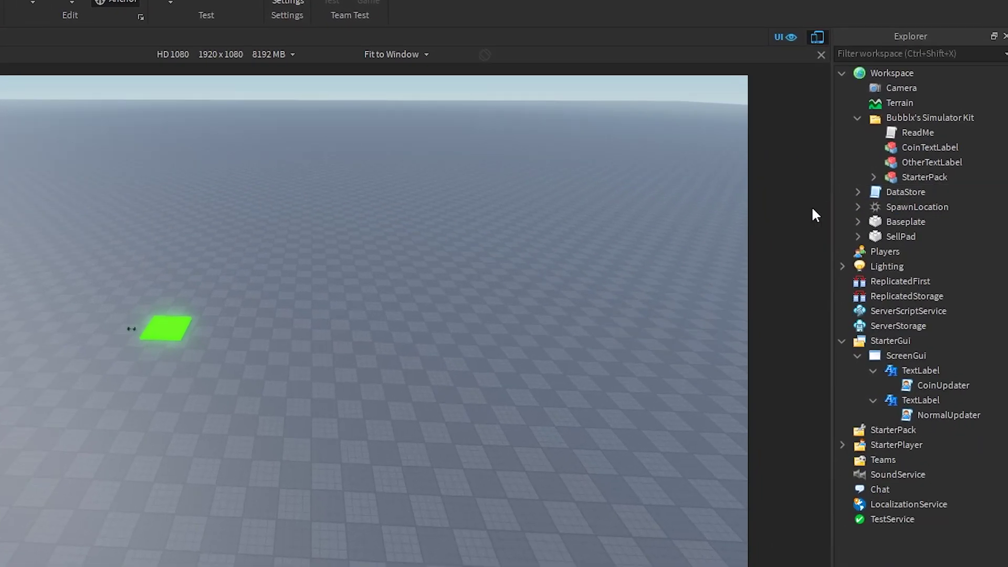
pyautogui.click(873, 177)
pyautogui.moveTo(927, 190); pyautogui.dragTo(902, 447)
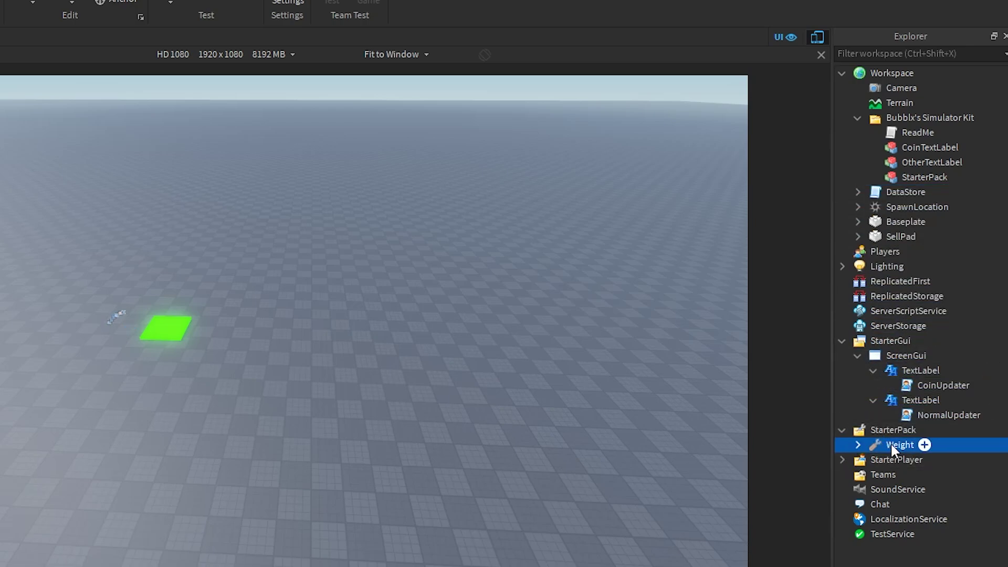
pyautogui.click(895, 118)
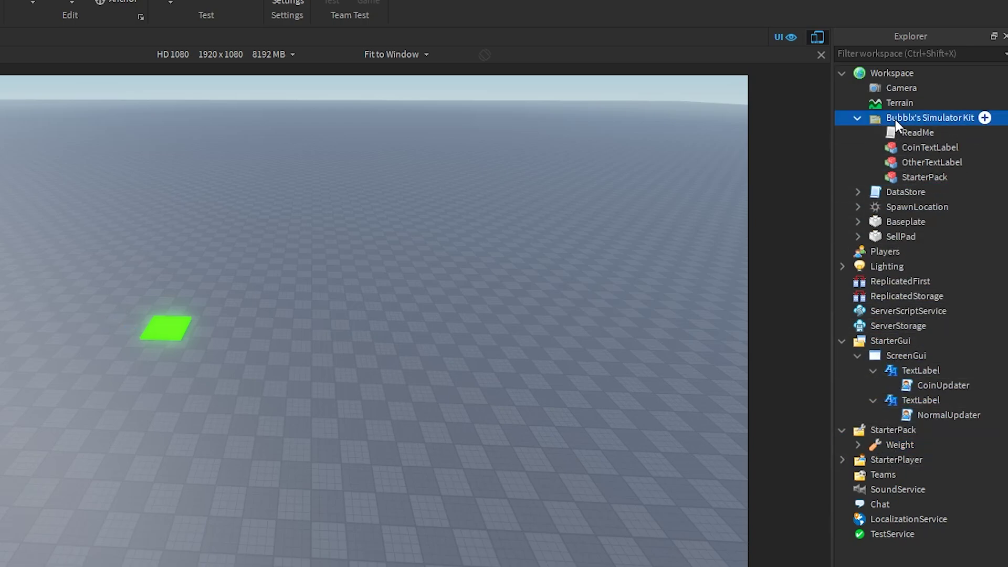
pyautogui.press('Delete')
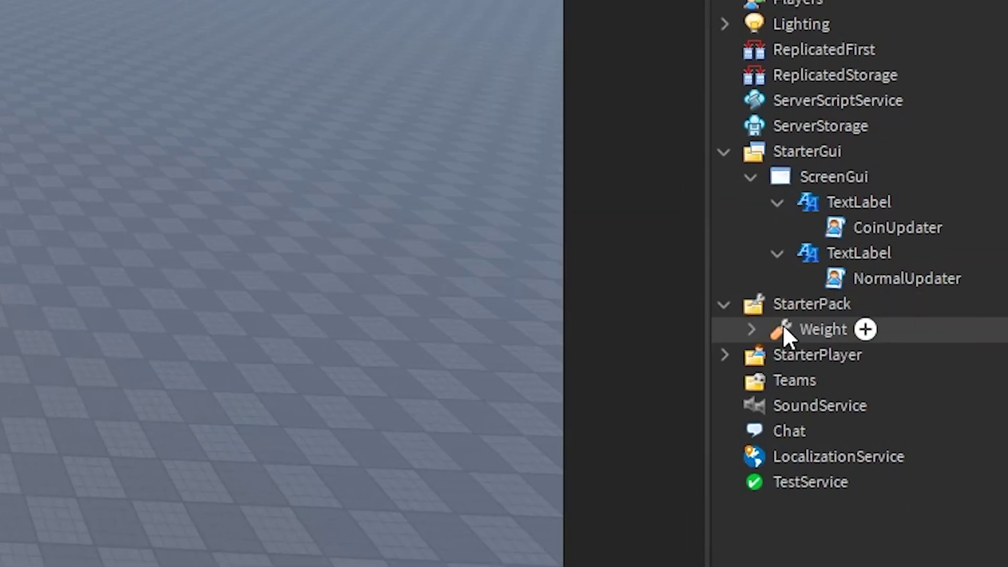
# Set the Weight tool's Cooldown value to 0.2.
pyautogui.click(753, 331)
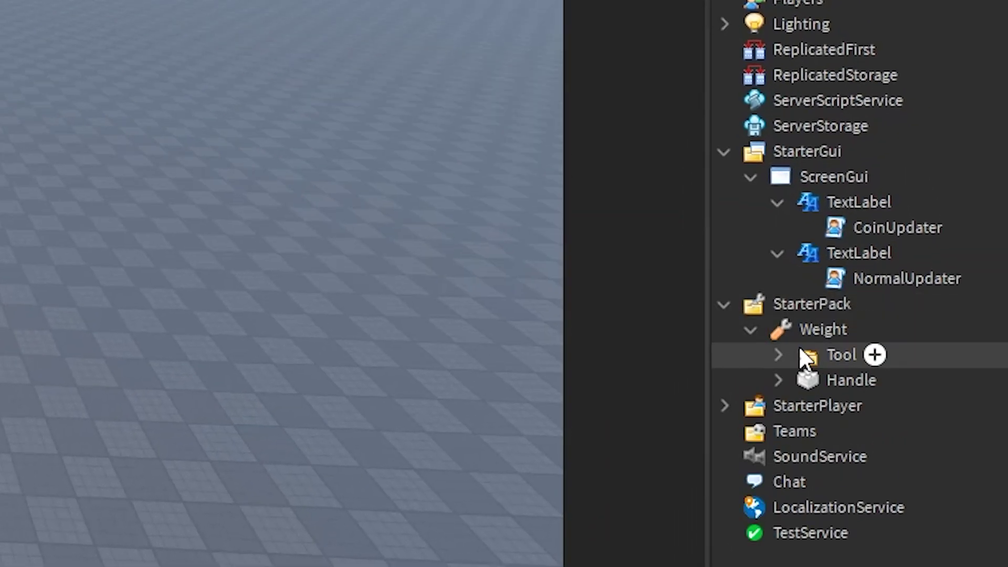
pyautogui.click(777, 355)
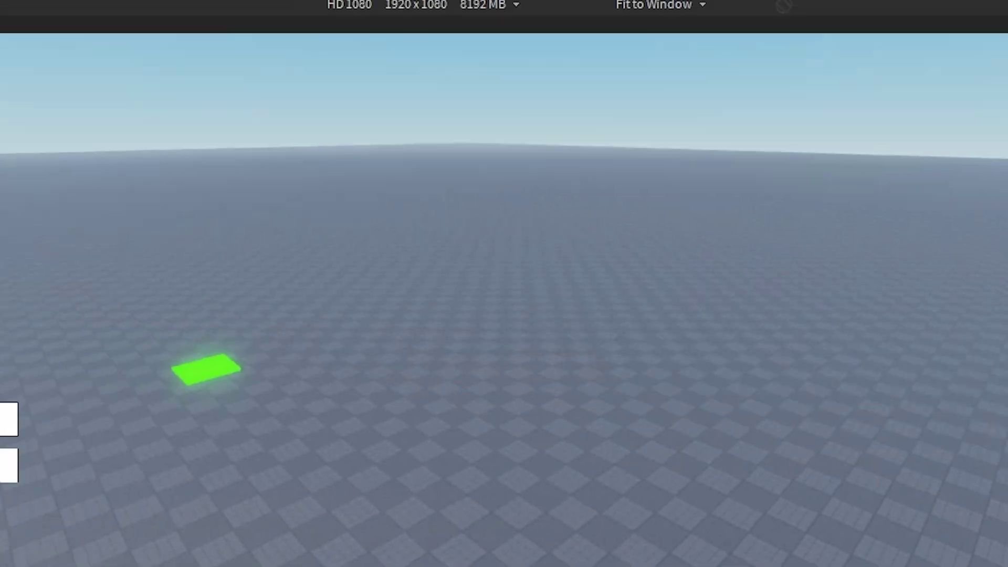
pyautogui.click(155, 268)
pyautogui.write('0.2')
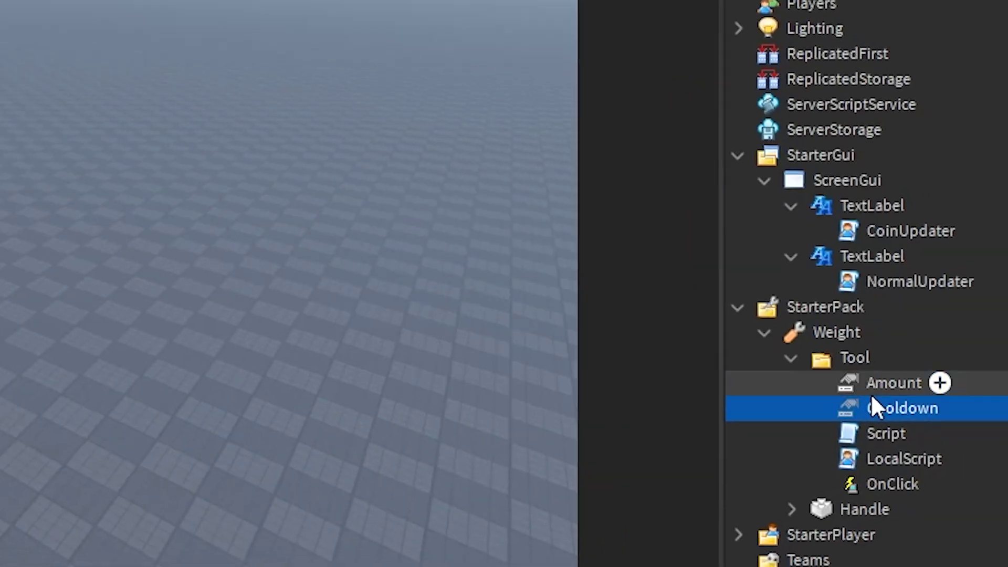
# Edit the Weight tool's Amount value, entering 20; it ends showing 1.
pyautogui.click(764, 382)
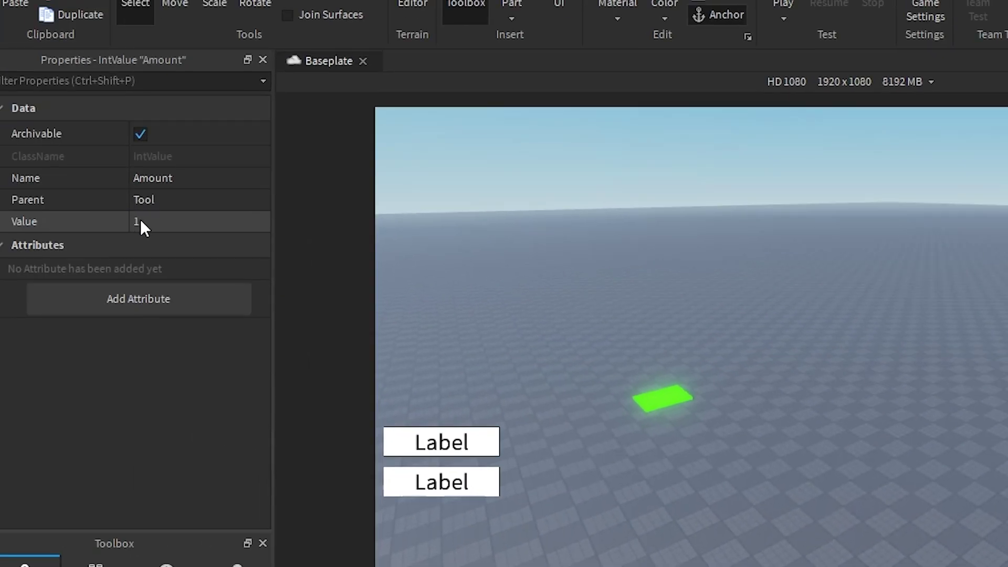
pyautogui.click(141, 220)
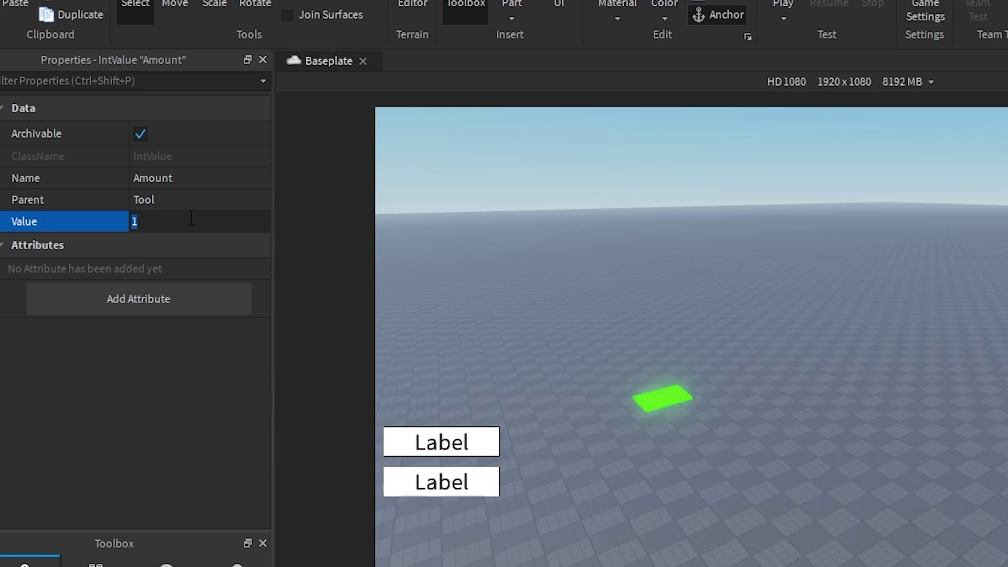
pyautogui.write('20')
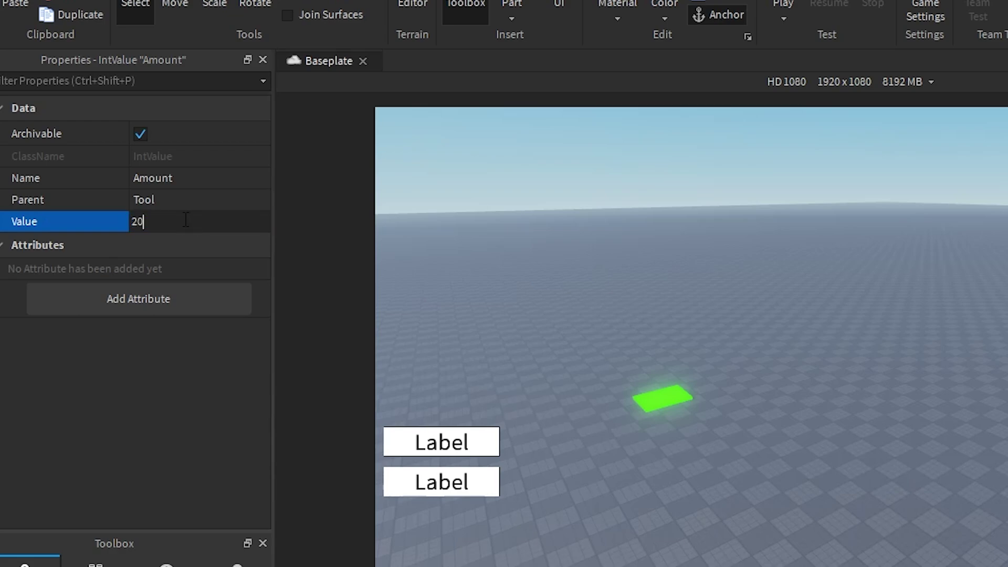
pyautogui.press('Return')
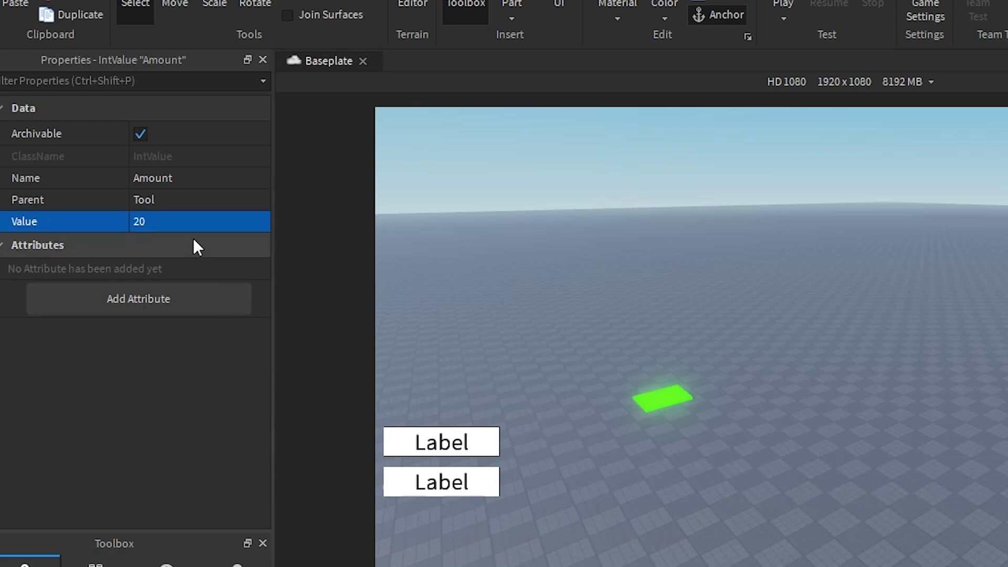
pyautogui.click(213, 218)
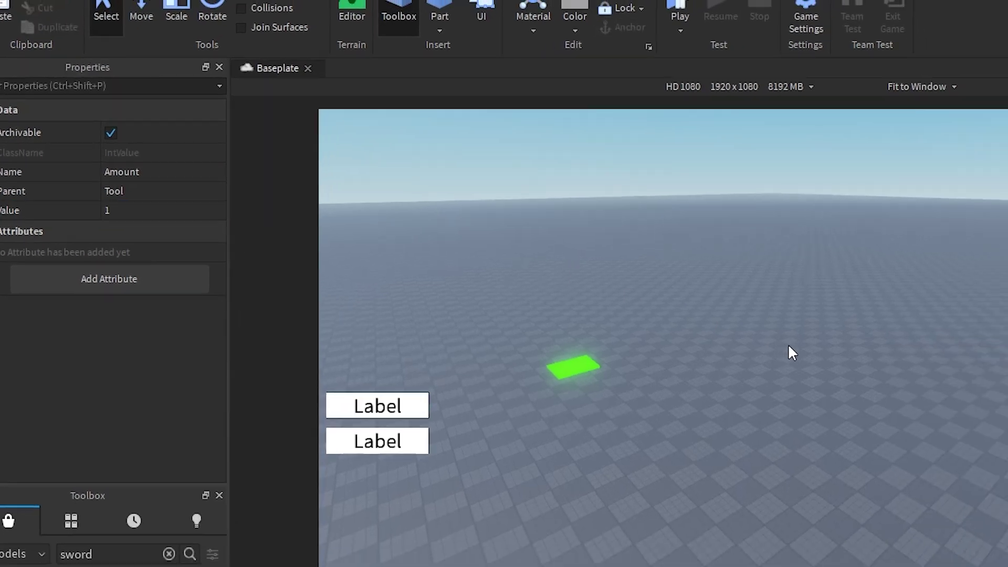
pyautogui.click(916, 378)
# Start a playtest, equip the Weight and lift it to gain Strength.
pyautogui.press('w')
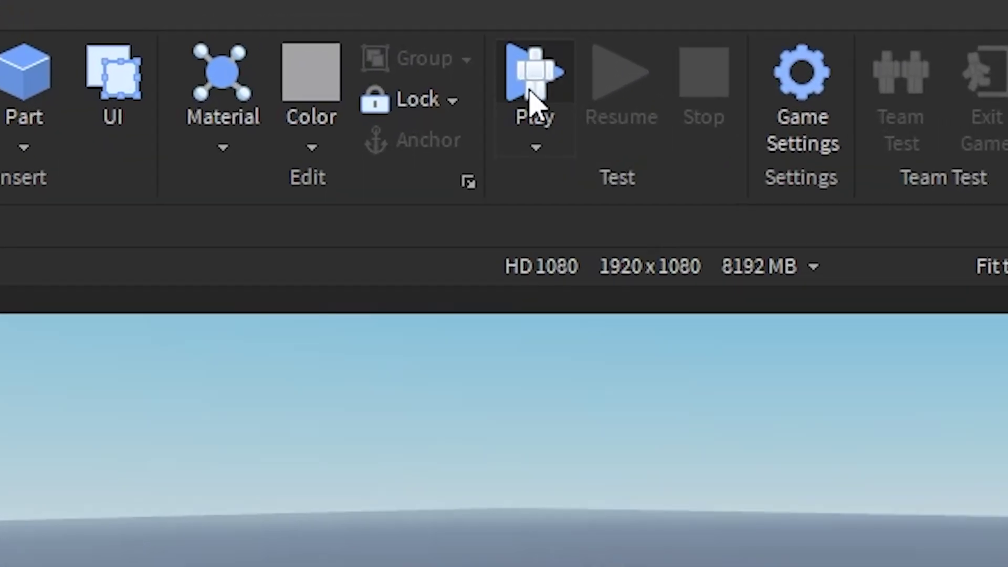
pyautogui.click(462, 36)
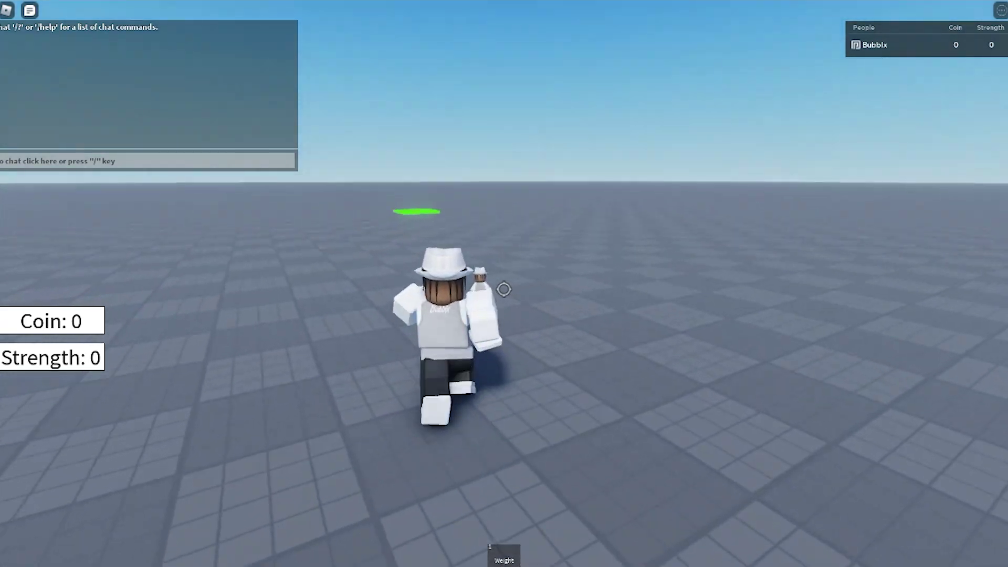
pyautogui.press('shift')
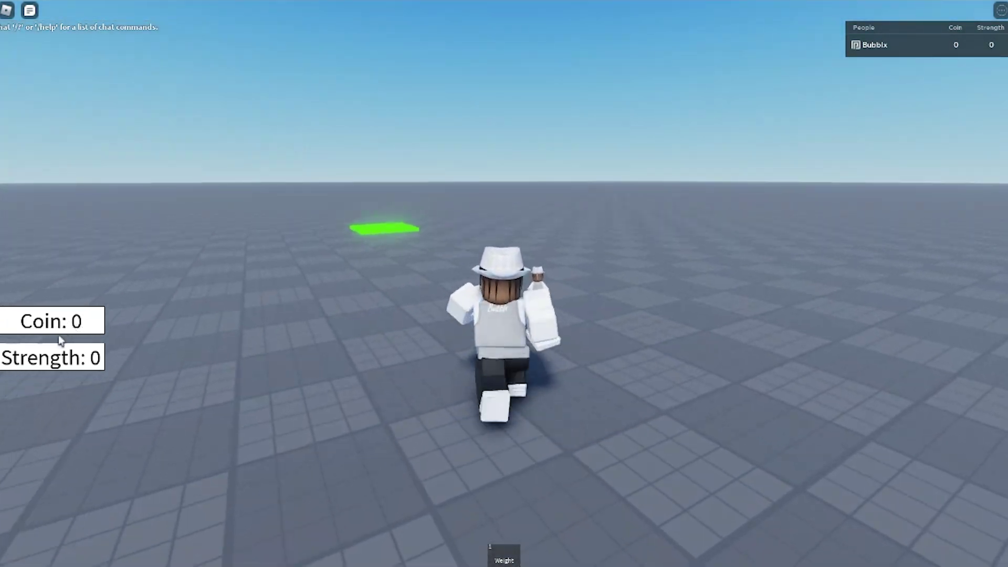
pyautogui.press('s')
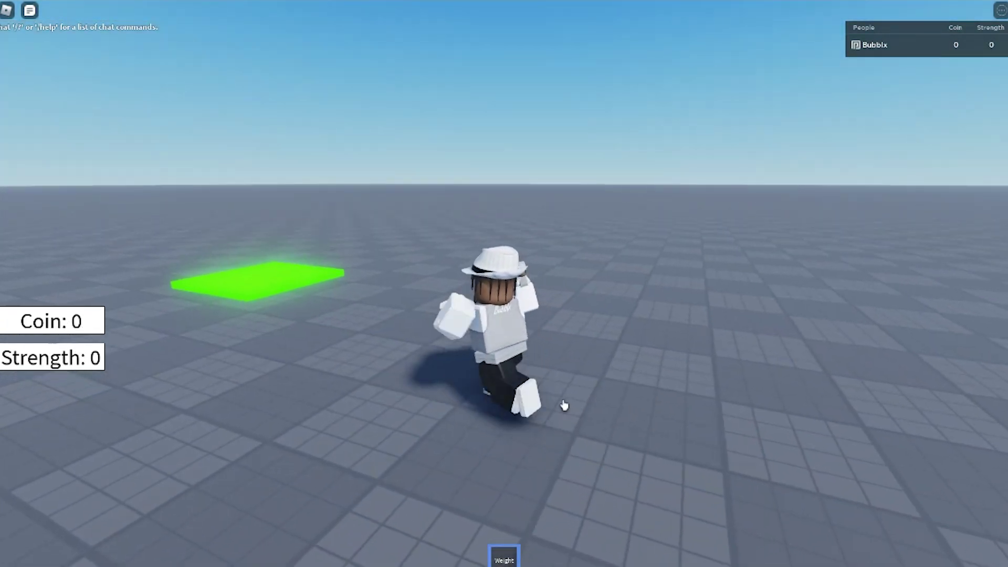
pyautogui.press('1')
pyautogui.click(597, 394)
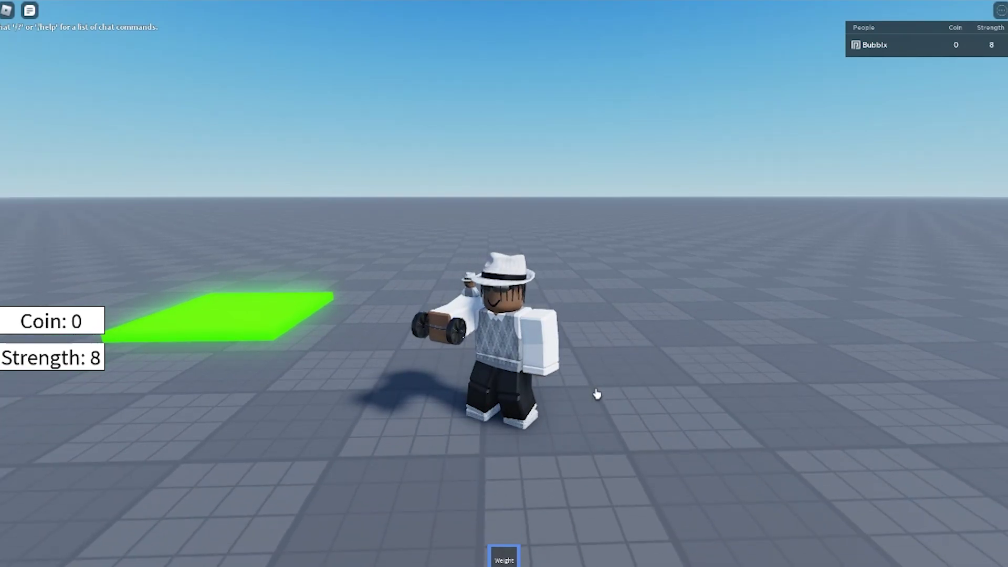
pyautogui.click(597, 394)
# Keep lifting and sell Strength on the green pad, reaching 41 Coin.
pyautogui.press('a')
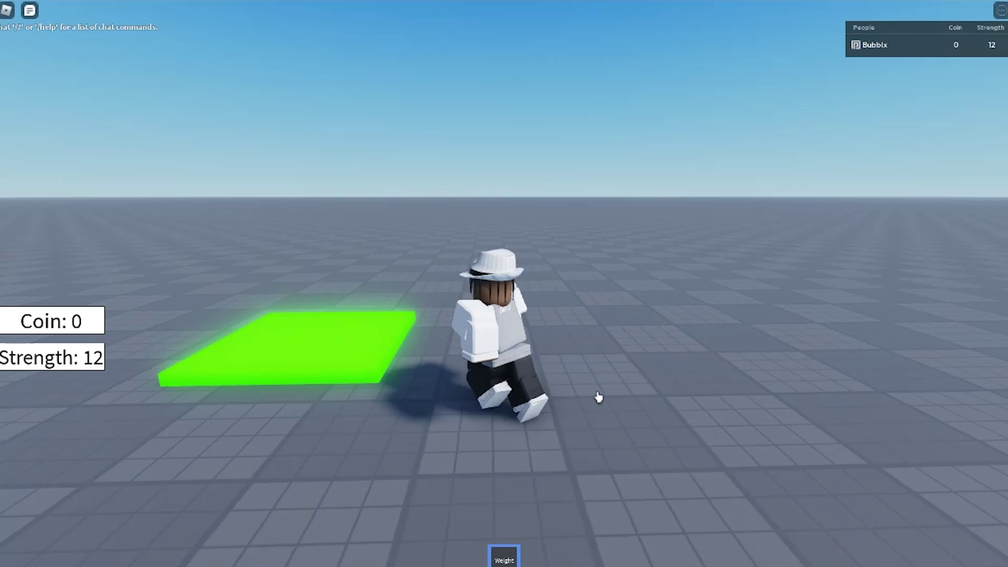
pyautogui.click(597, 401)
pyautogui.click(597, 402)
pyautogui.click(597, 401)
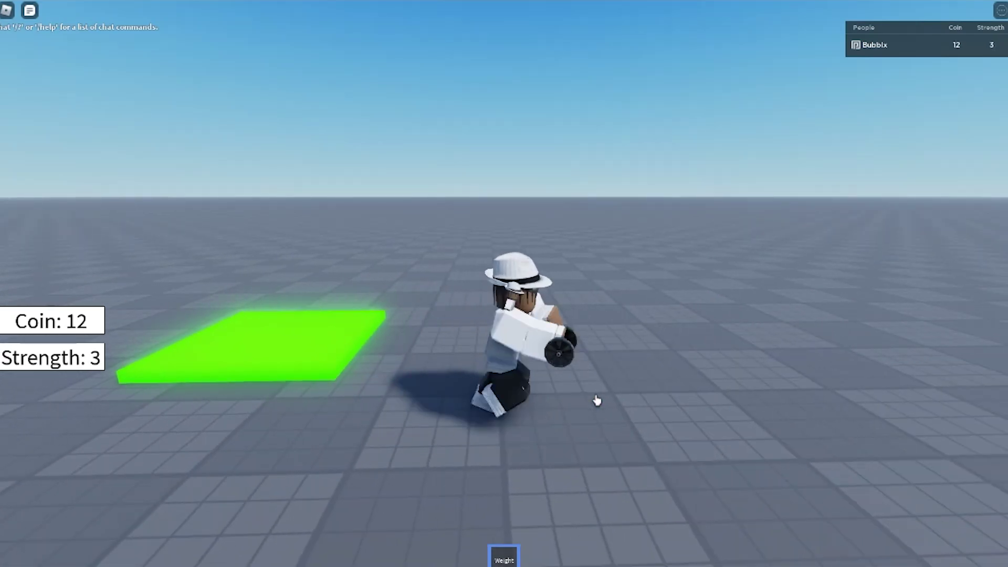
pyautogui.click(597, 401)
pyautogui.click(598, 401)
pyautogui.click(598, 401)
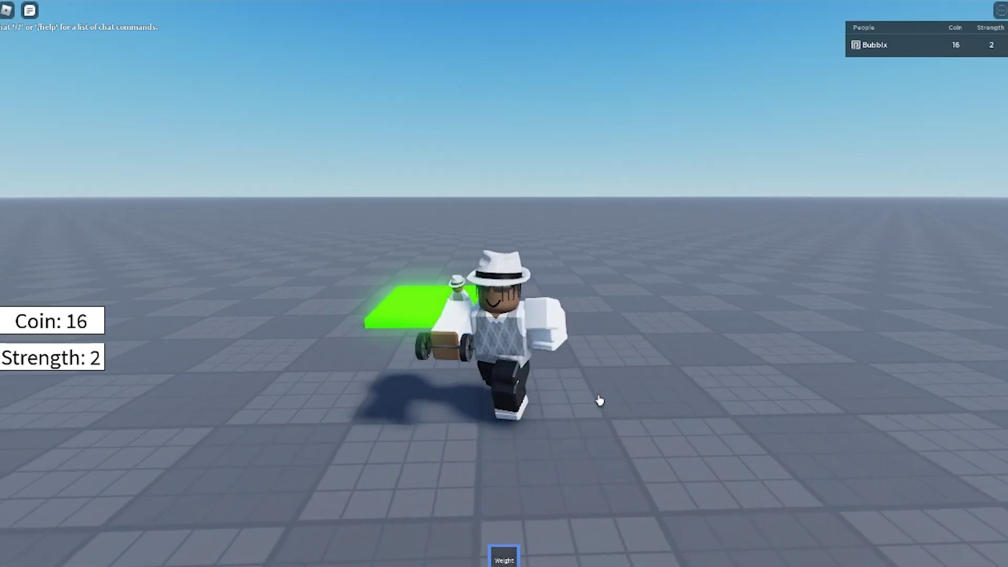
pyautogui.click(599, 401)
pyautogui.click(599, 402)
pyautogui.click(607, 412)
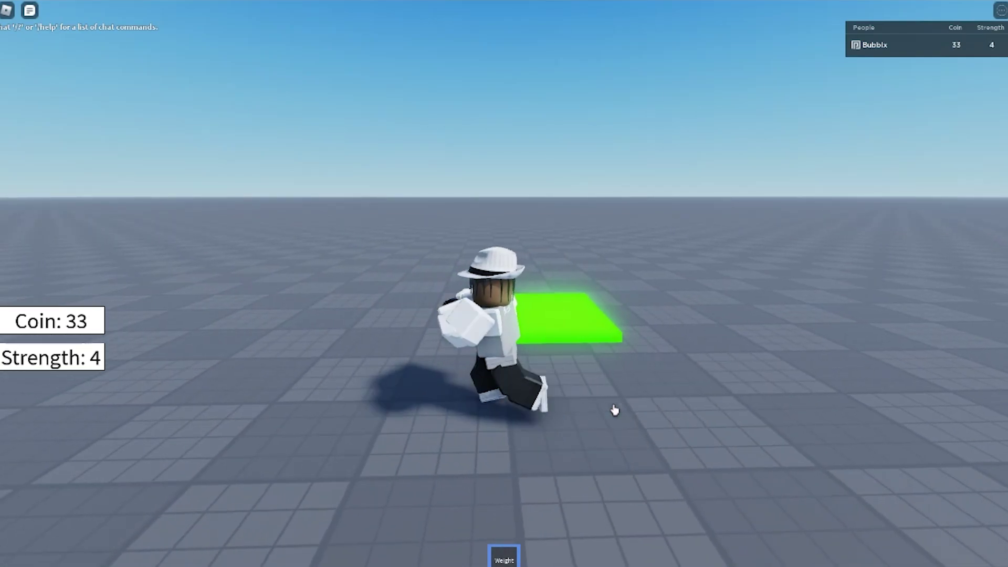
pyautogui.click(615, 410)
pyautogui.click(614, 410)
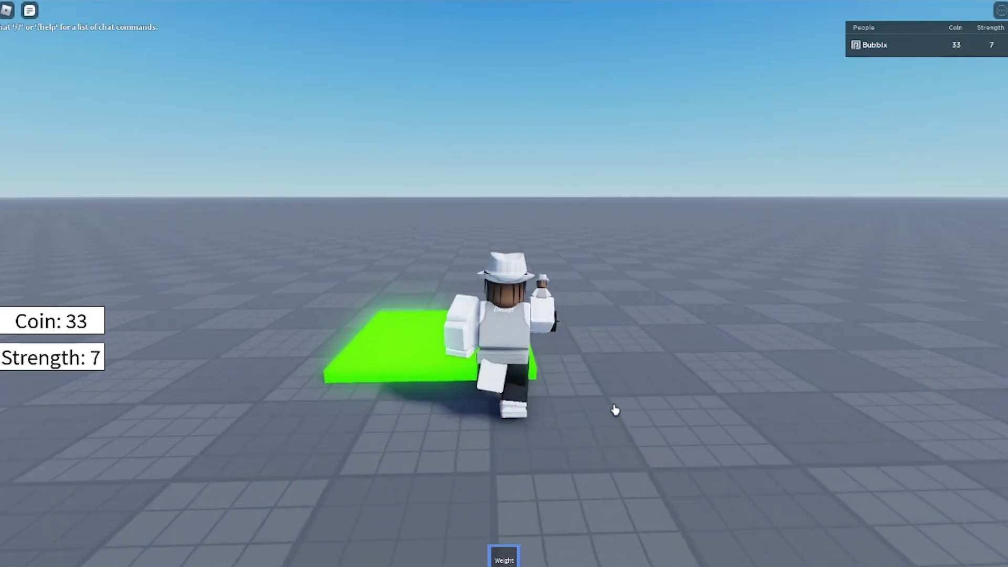
pyautogui.click(615, 410)
pyautogui.press('s')
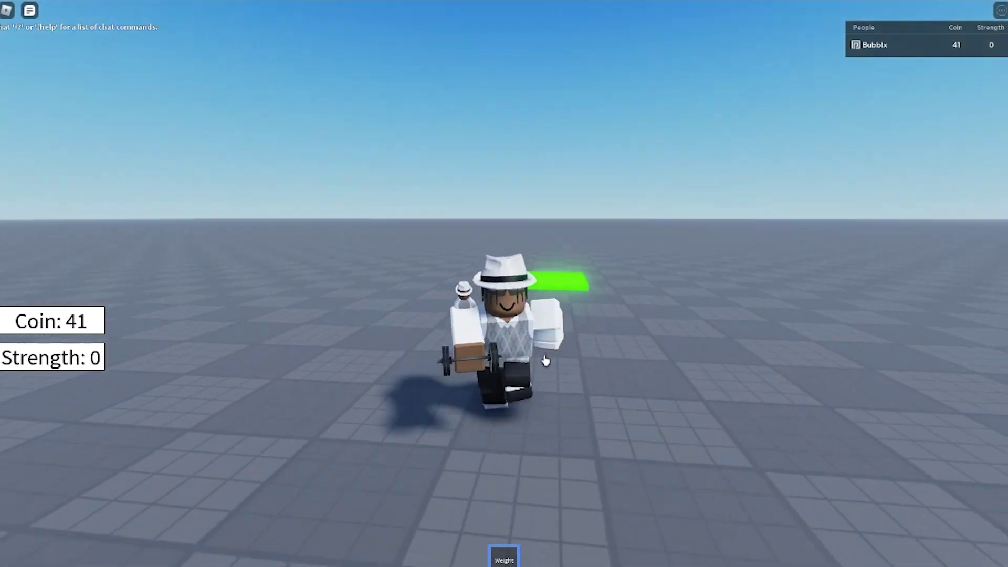